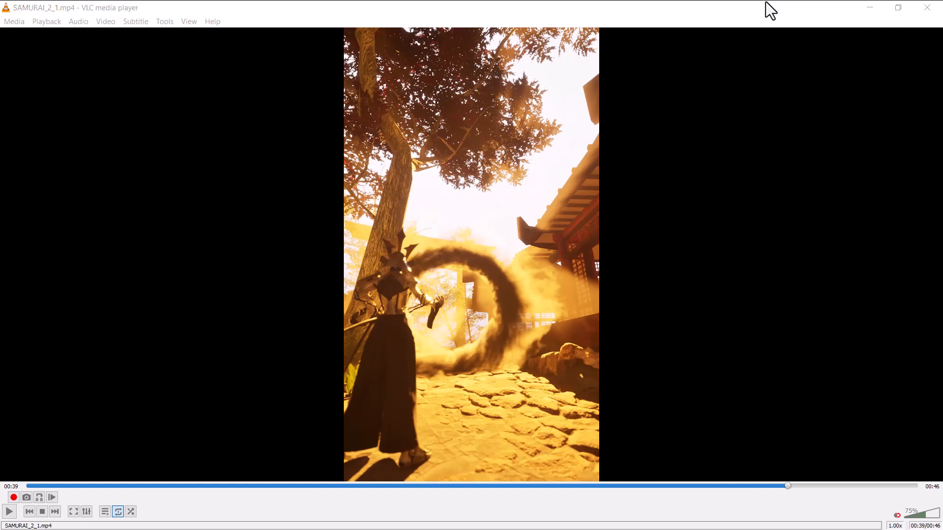
Step: Launch Adobe After Effects 2025 and minimize the video player to reveal the file browser
{"action": "type", "text": "af"}
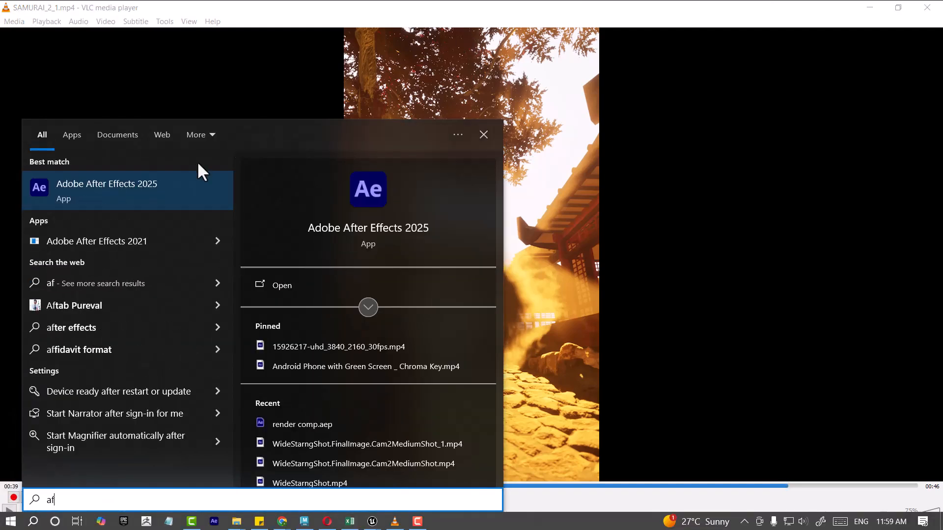
{"action": "left_click", "coordinate": [164, 193]}
{"action": "double_click", "coordinate": [751, 17]}
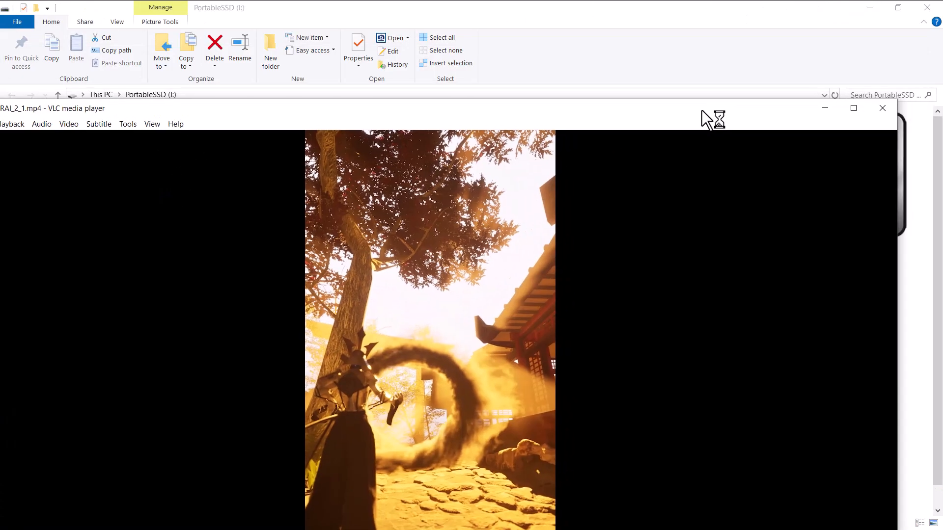
{"action": "left_click", "coordinate": [829, 109]}
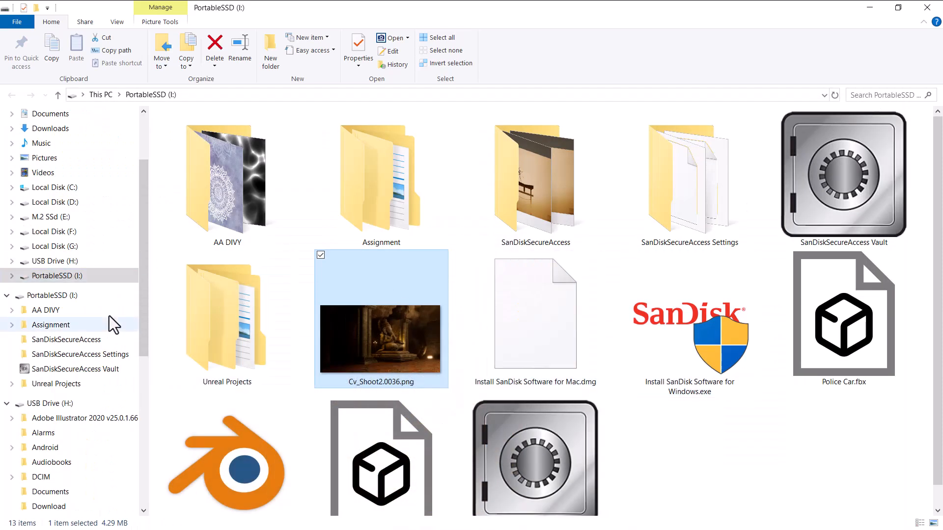
Step: Copy the Download folder from USB Drive (H:) to the desktop
{"action": "left_click", "coordinate": [63, 265]}
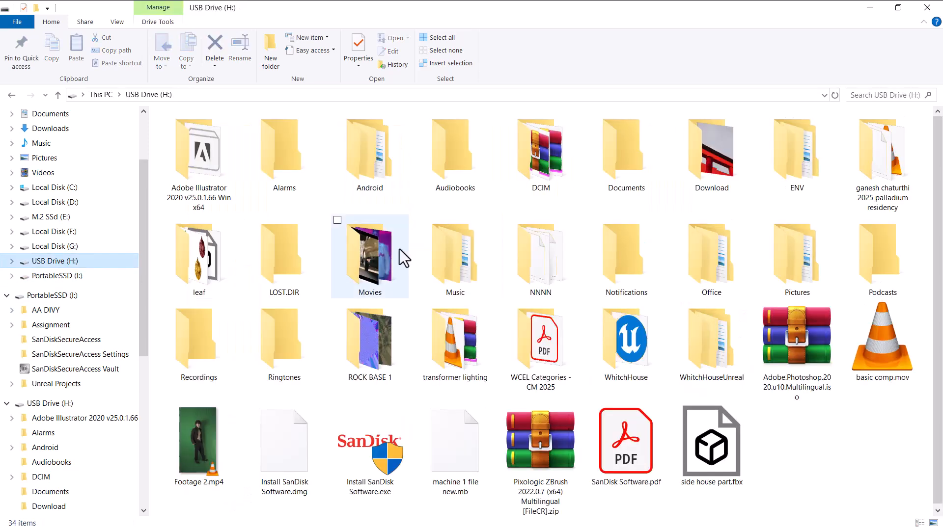
{"action": "left_click", "coordinate": [700, 141]}
{"action": "key", "text": "ctrl+c"}
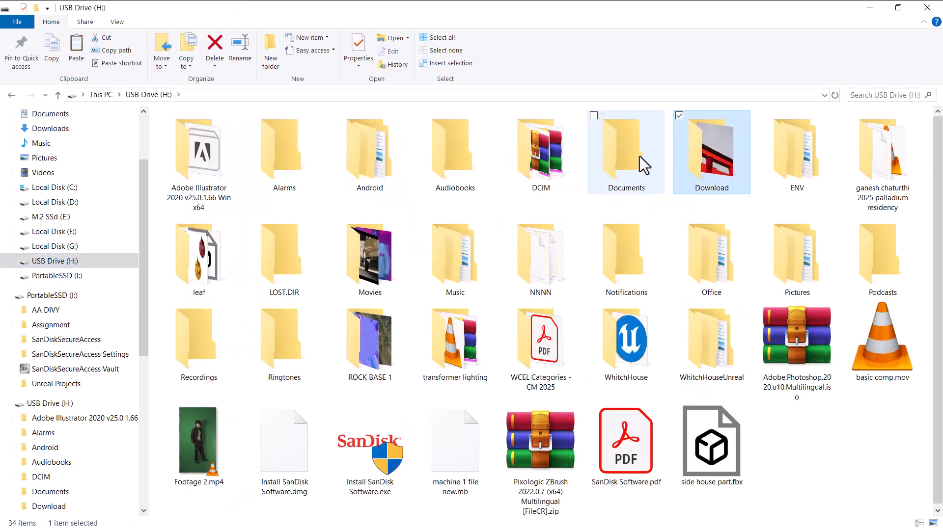
{"action": "key", "text": "super+d"}
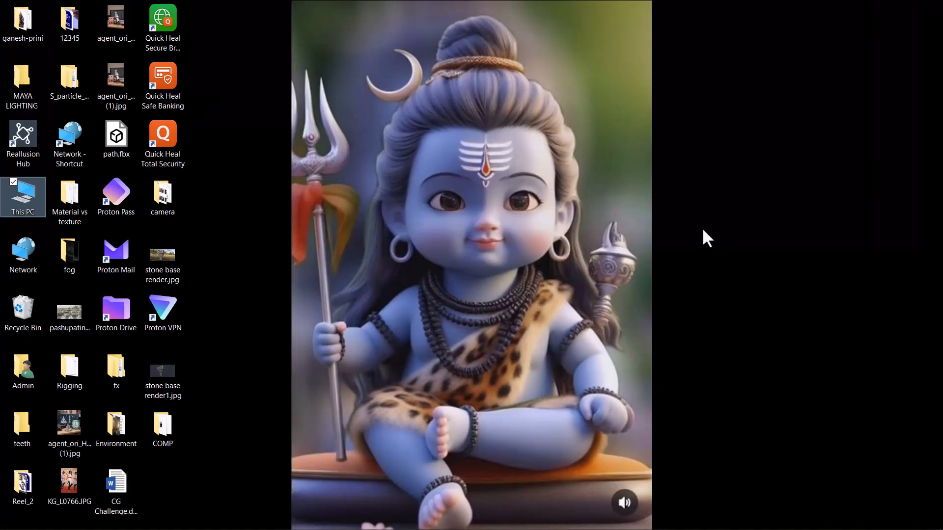
{"action": "left_click", "coordinate": [732, 274]}
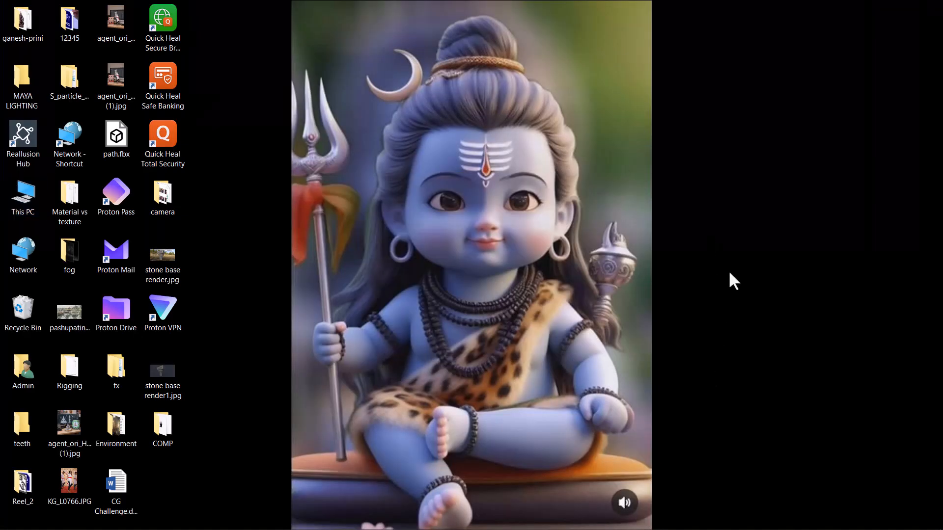
{"action": "key", "text": "ctrl+v"}
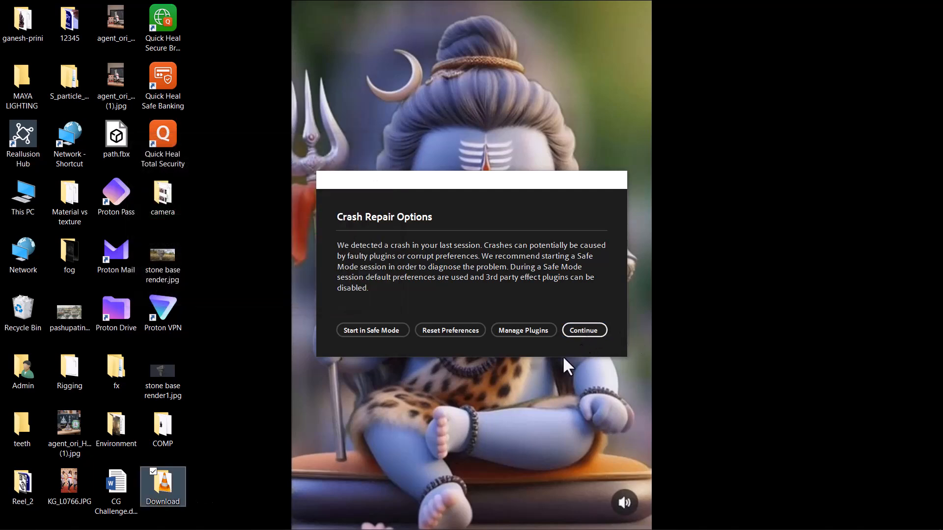
Step: Continue the After Effects startup from the crash repair options and open the Download folder on the desktop
{"action": "left_click", "coordinate": [591, 328]}
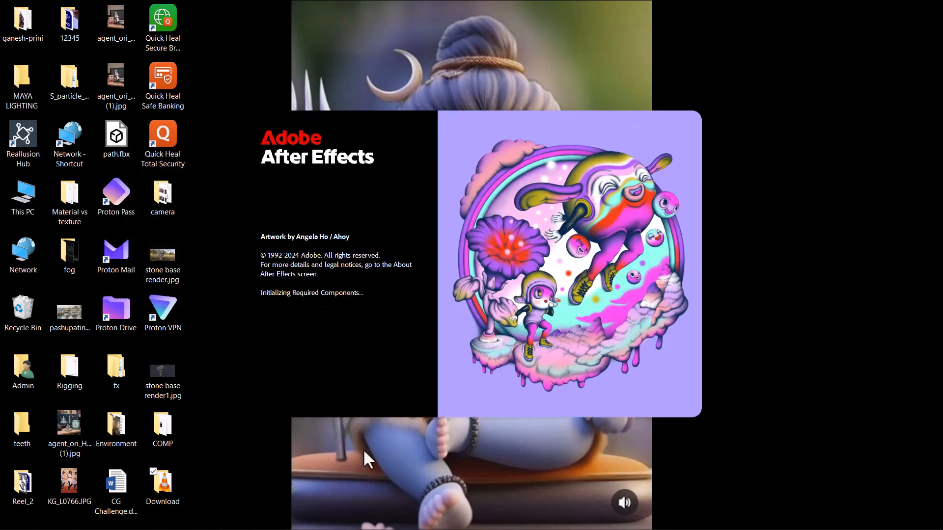
{"action": "double_click", "coordinate": [170, 482]}
{"action": "left_click", "coordinate": [196, 166]}
{"action": "left_click", "coordinate": [581, 170]}
{"action": "left_click", "coordinate": [474, 94]}
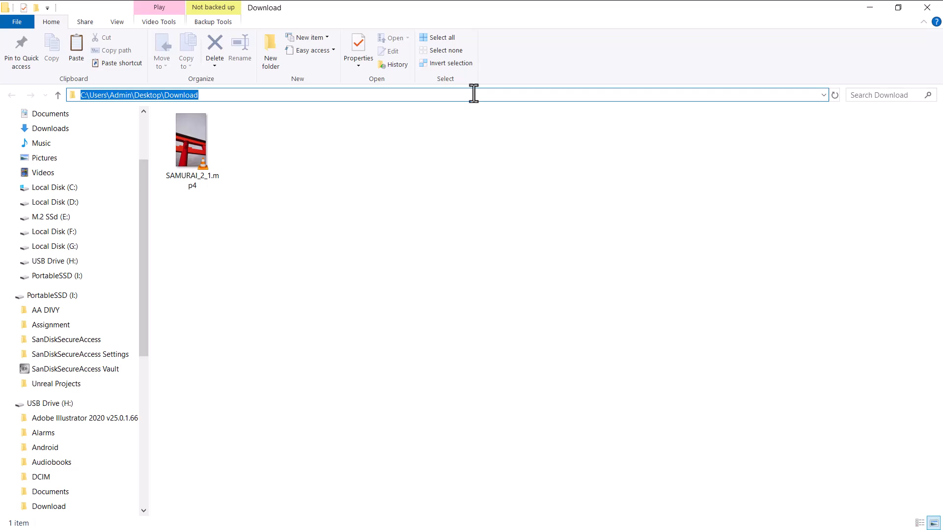
{"action": "left_click", "coordinate": [518, 298]}
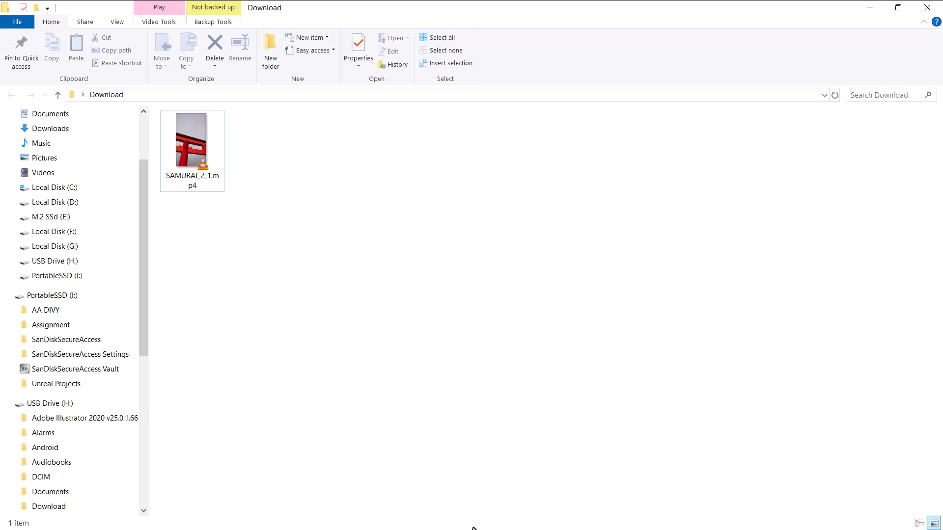
Step: Switch to After Effects and place its untitled project window on screen
{"action": "key", "text": "super"}
{"action": "left_click", "coordinate": [502, 452]}
{"action": "left_click_drag", "start_coordinate": [564, 10], "coordinate": [643, 281]}
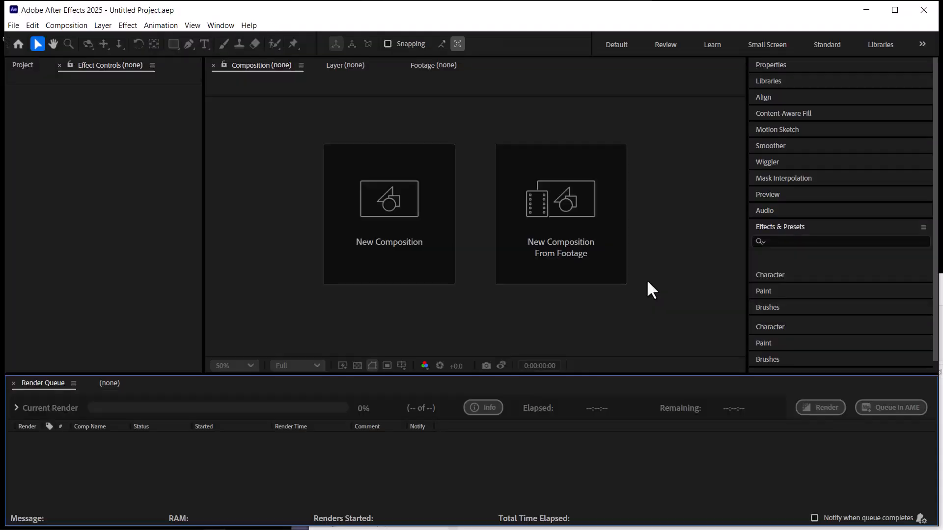
{"action": "left_click", "coordinate": [578, 323]}
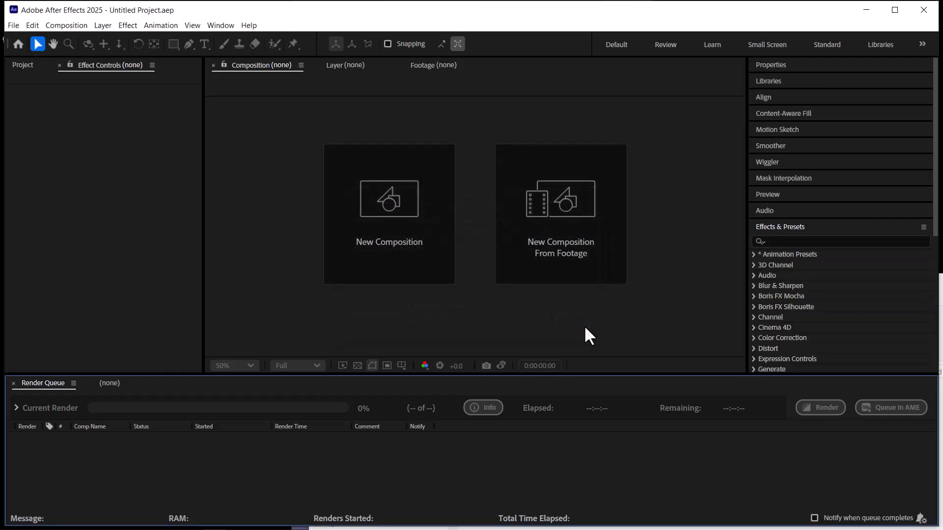
{"action": "left_click", "coordinate": [931, 42]}
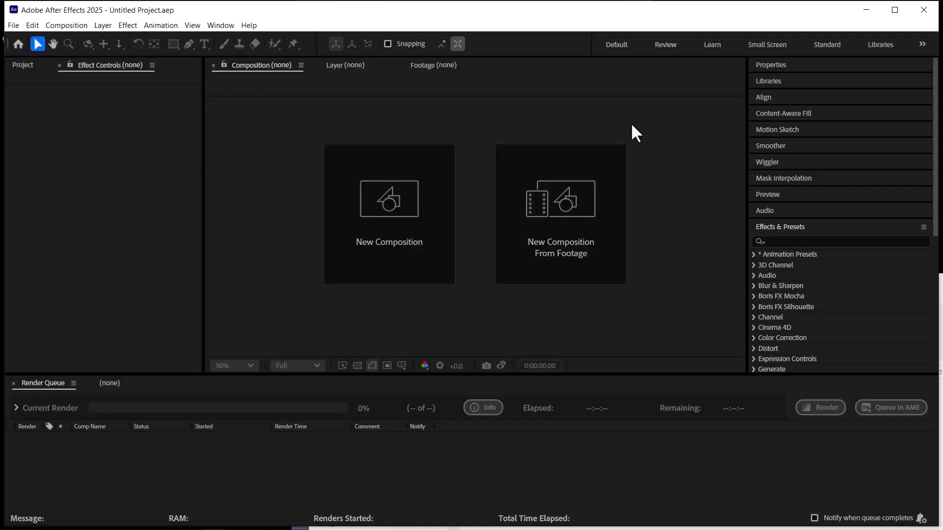
Step: Import SAMURAI_2_1.mp4 into the project from the Download folder on the desktop
{"action": "left_click", "coordinate": [16, 73]}
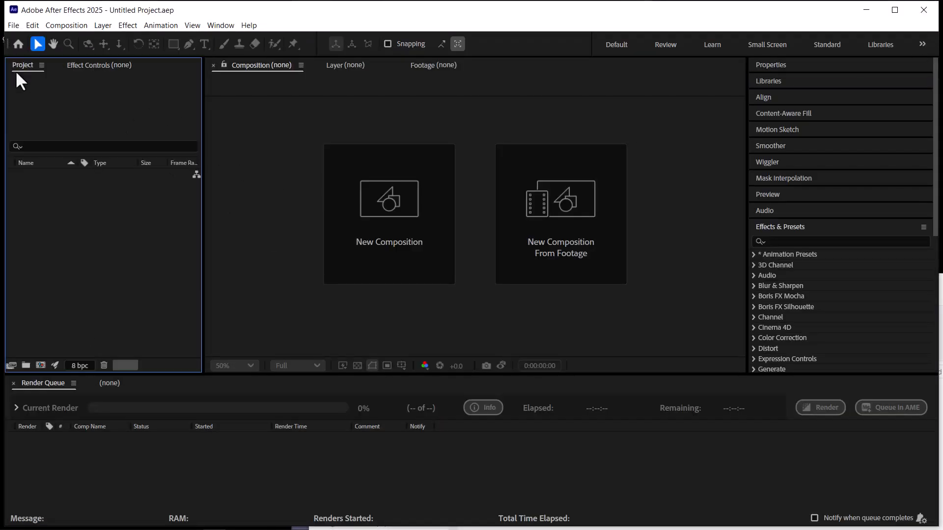
{"action": "double_click", "coordinate": [106, 259]}
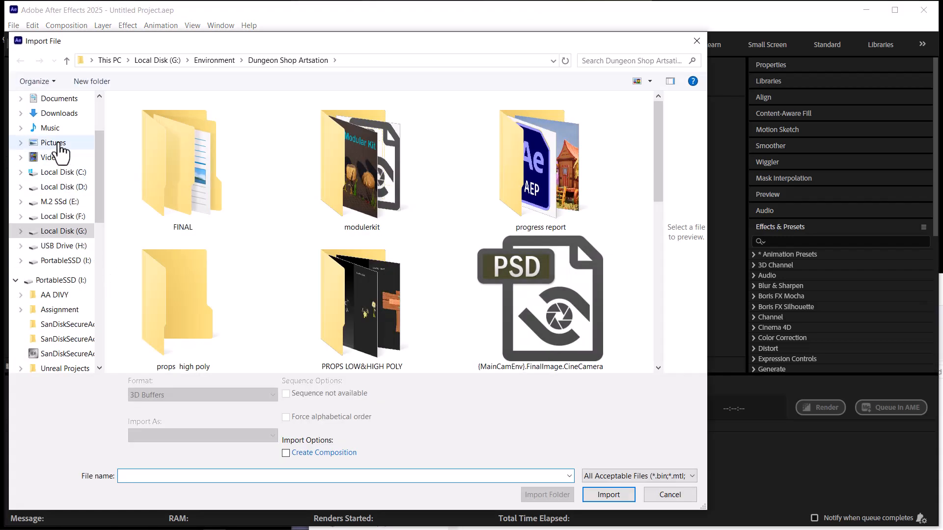
{"action": "scroll", "coordinate": [59, 147], "scroll_direction": "up", "scroll_amount": 1}
{"action": "left_click", "coordinate": [54, 98]}
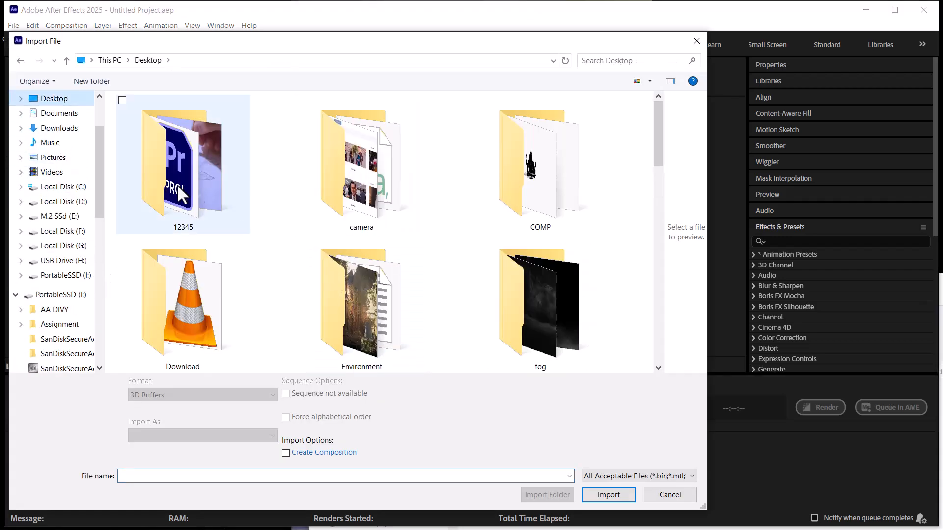
{"action": "scroll", "coordinate": [388, 270], "scroll_direction": "down", "scroll_amount": 1}
{"action": "left_click", "coordinate": [364, 220]}
{"action": "left_click", "coordinate": [191, 173]}
{"action": "double_click", "coordinate": [192, 173]}
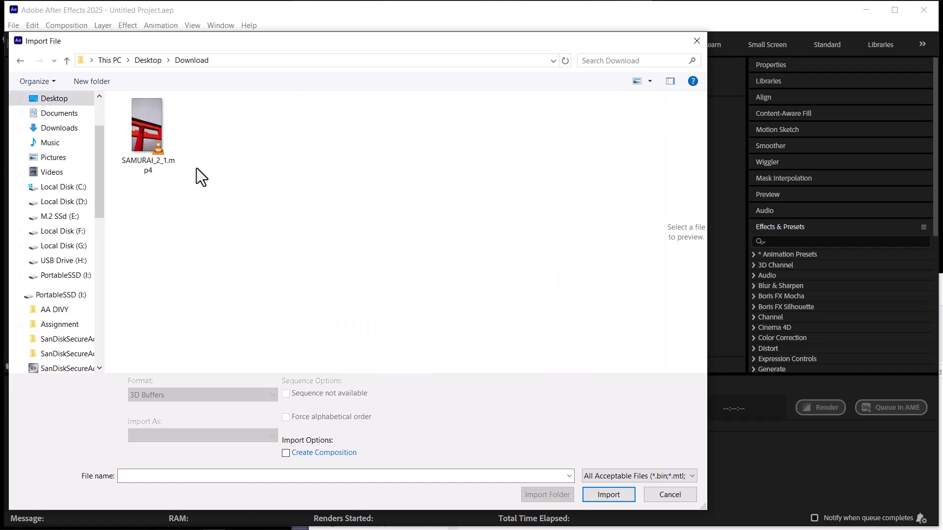
{"action": "double_click", "coordinate": [147, 129]}
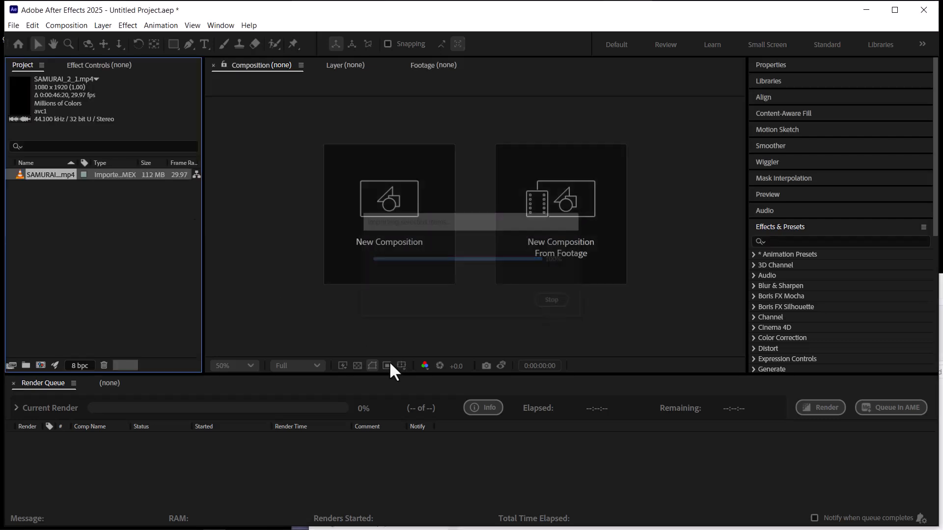
Step: Create a composition from the SAMURAI_2_1.mp4 footage and move the current time to 0:00:37:23
{"action": "left_click_drag", "start_coordinate": [56, 285], "coordinate": [41, 365]}
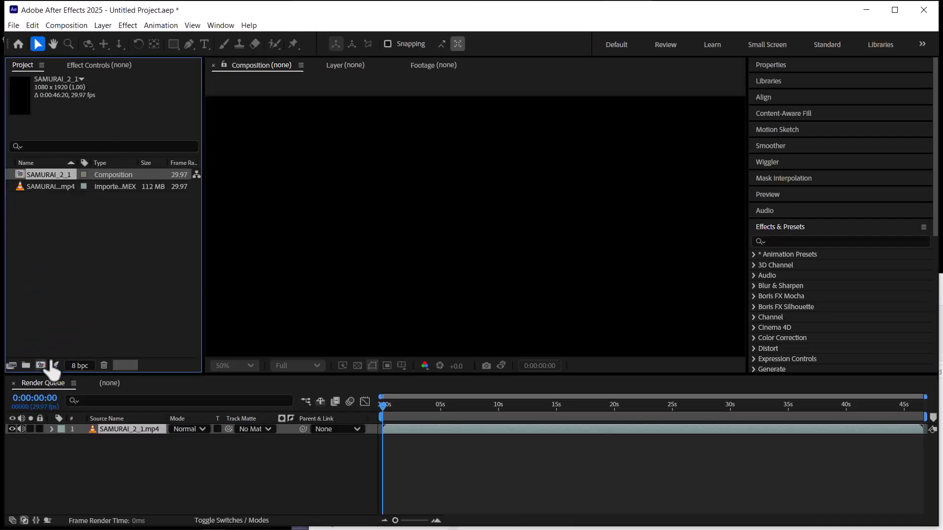
{"action": "left_click_drag", "start_coordinate": [388, 406], "coordinate": [821, 405]}
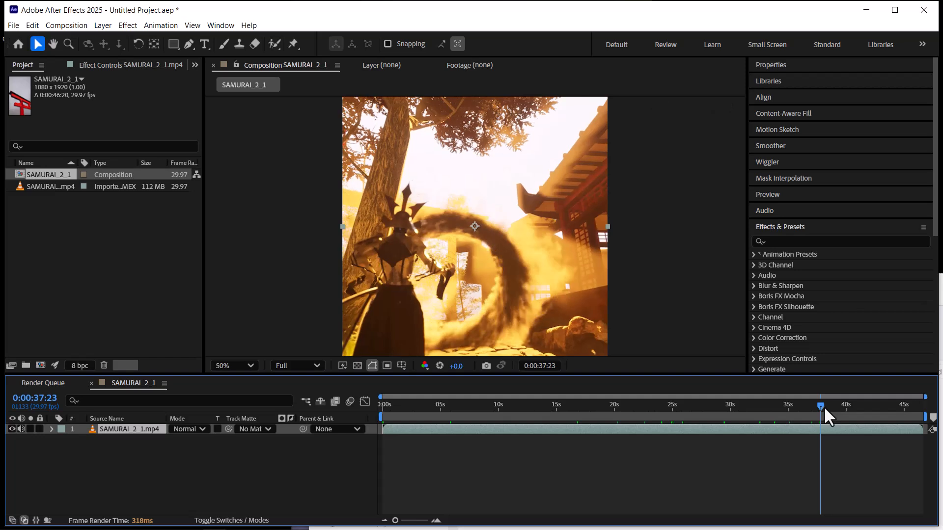
Step: Duplicate the clip layer and apply Lumetri Color to the upper copy, expanding its Basic Correction settings
{"action": "key", "text": "ctrl+d"}
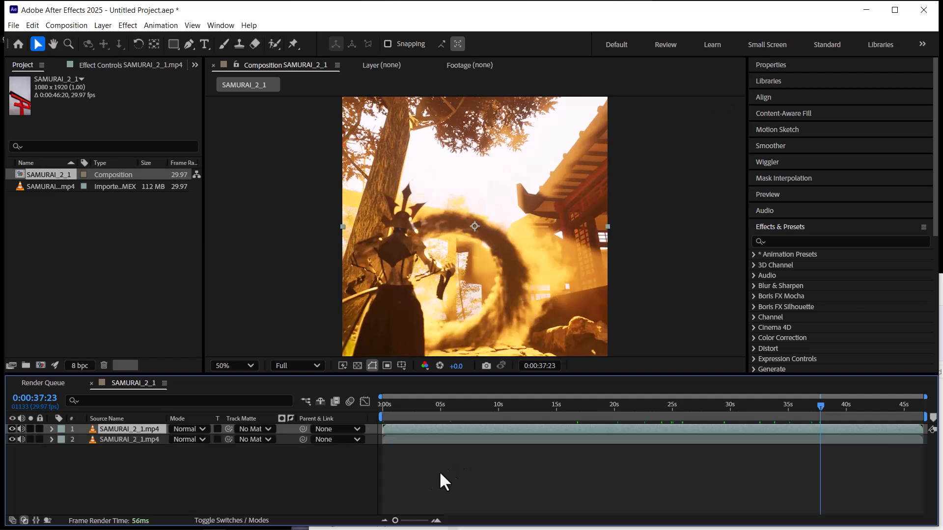
{"action": "left_click", "coordinate": [783, 240]}
{"action": "type", "text": "lum"}
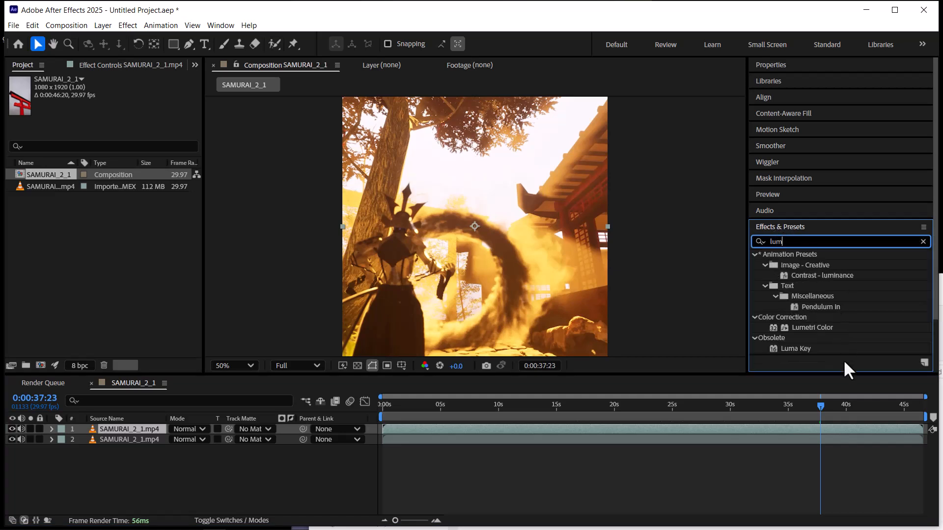
{"action": "left_click", "coordinate": [817, 328]}
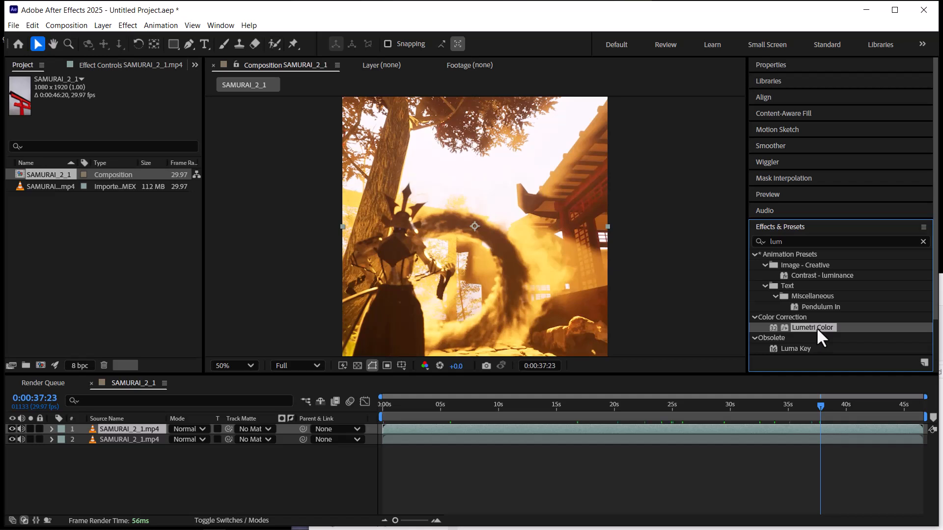
{"action": "left_click_drag", "start_coordinate": [815, 329], "coordinate": [134, 428]}
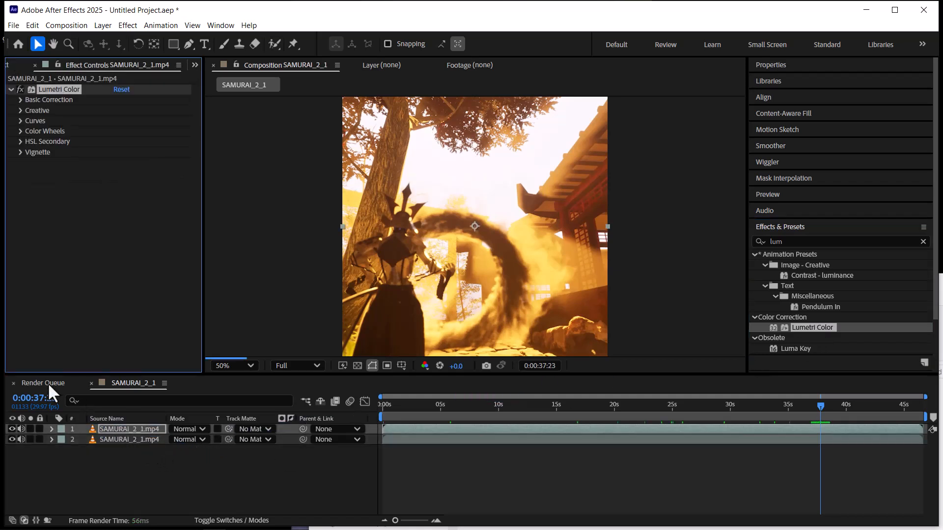
{"action": "left_click", "coordinate": [20, 100]}
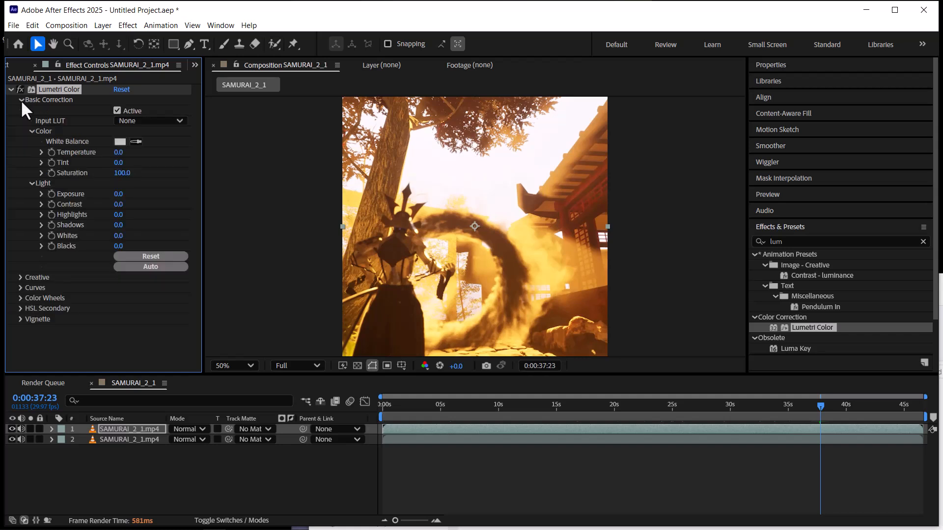
Step: Try the ALEXA_Default_LogC2Rec709, AlexaV3_K1S1_LogC2Video_DCIP3_EE and AlexaV3_K1S1_LogC2Video_Rec709_EE input LUTs on the upper layer
{"action": "left_click", "coordinate": [154, 120]}
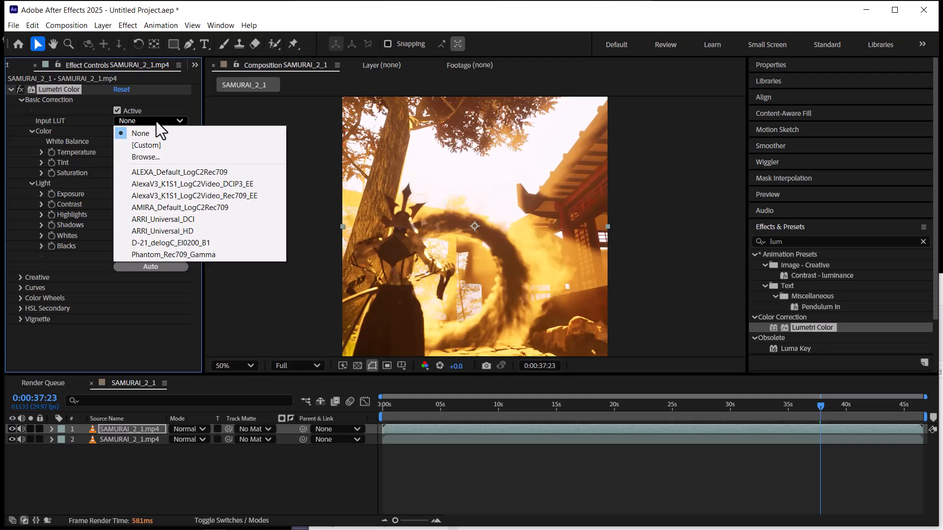
{"action": "left_click", "coordinate": [192, 171]}
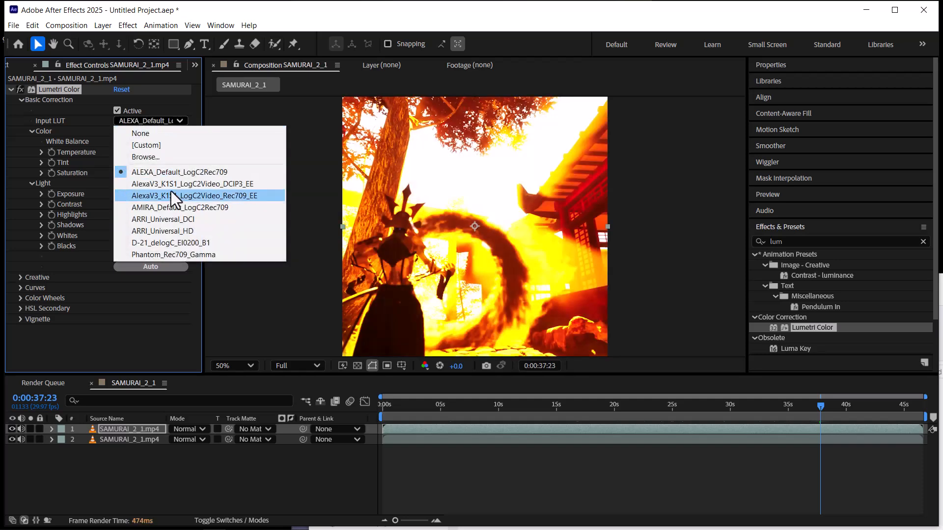
{"action": "left_click", "coordinate": [172, 184]}
{"action": "left_click", "coordinate": [158, 119]}
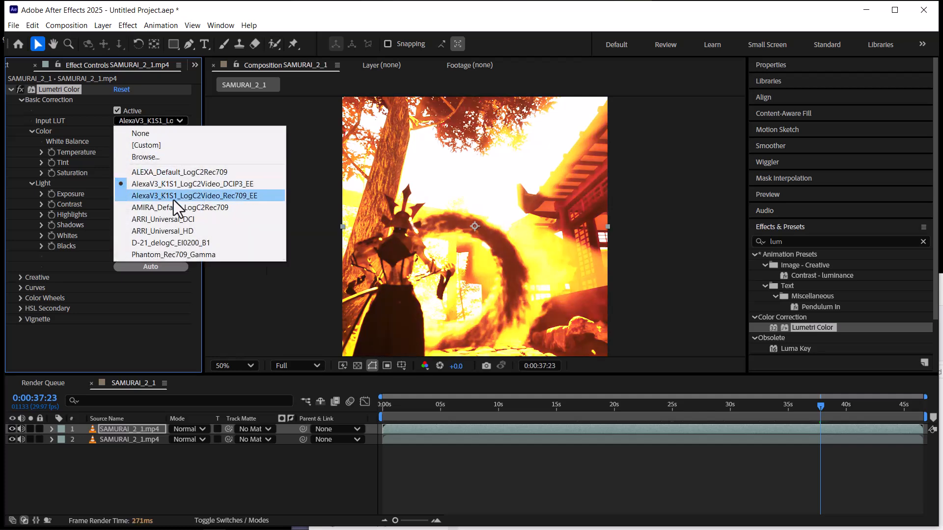
{"action": "left_click", "coordinate": [208, 196]}
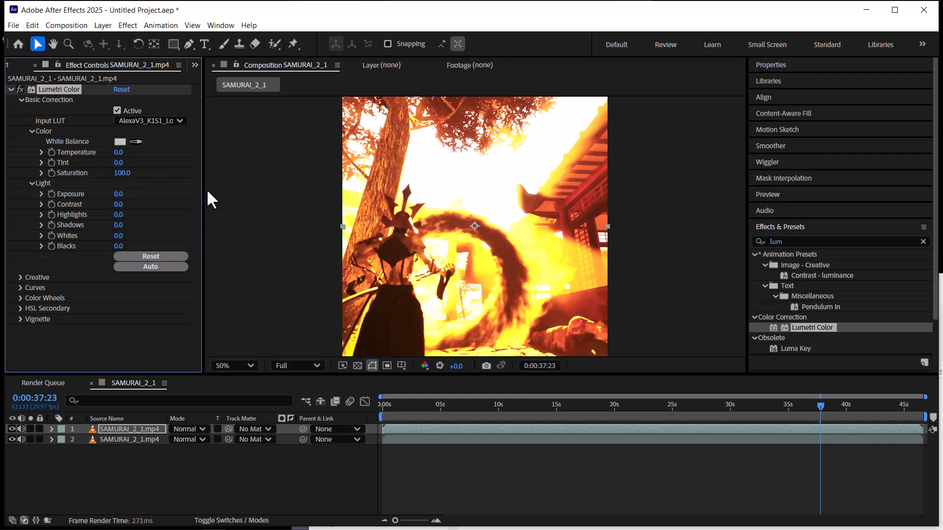
Step: Try the AMIRA_Default_LogC2Rec709 and ARRI_Universal_DCI input LUTs, and set the input LUT to ARRI_Universal_HD
{"action": "left_click", "coordinate": [177, 122]}
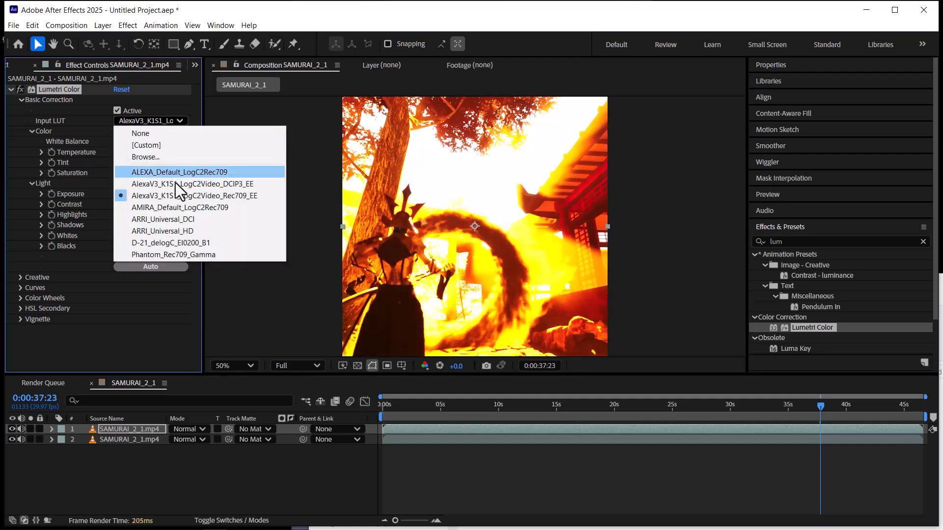
{"action": "left_click", "coordinate": [172, 207]}
{"action": "left_click", "coordinate": [178, 121]}
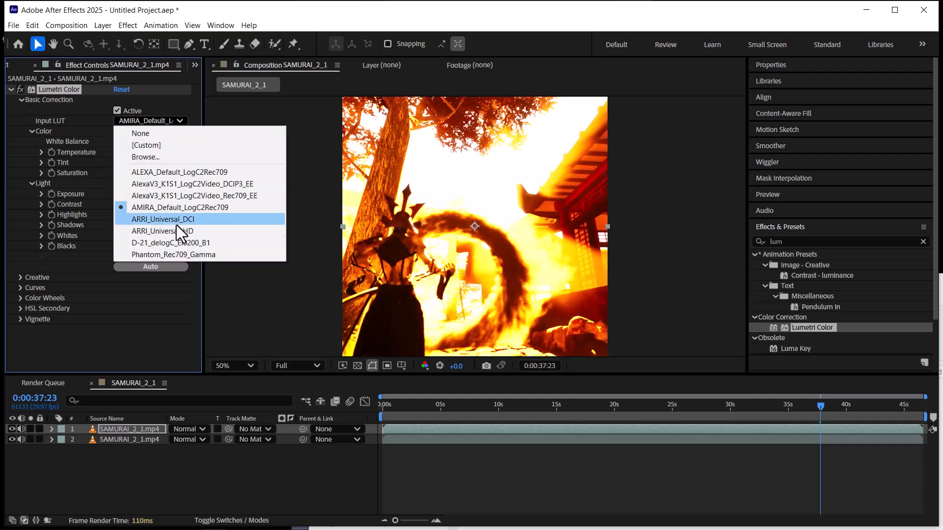
{"action": "left_click", "coordinate": [179, 220]}
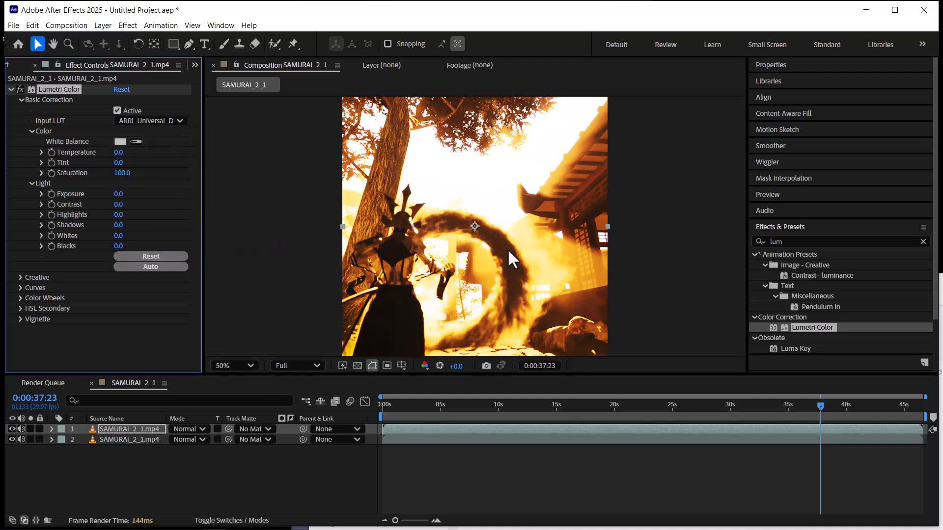
{"action": "left_click", "coordinate": [174, 120]}
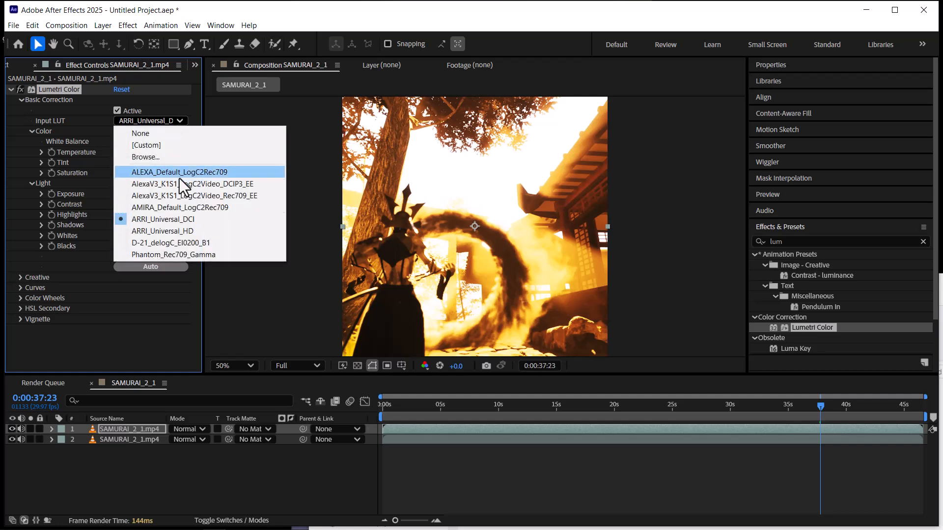
{"action": "left_click", "coordinate": [192, 231]}
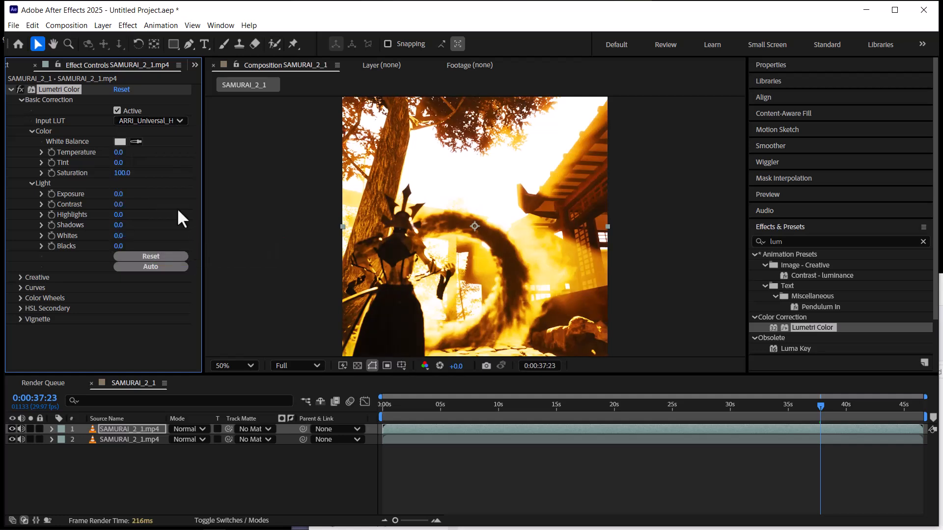
Step: Try the D-21_delogC_EI0200_B1 and Phantom_Rec709_Gamma input LUTs on the upper layer
{"action": "left_click", "coordinate": [169, 123]}
{"action": "left_click", "coordinate": [162, 243]}
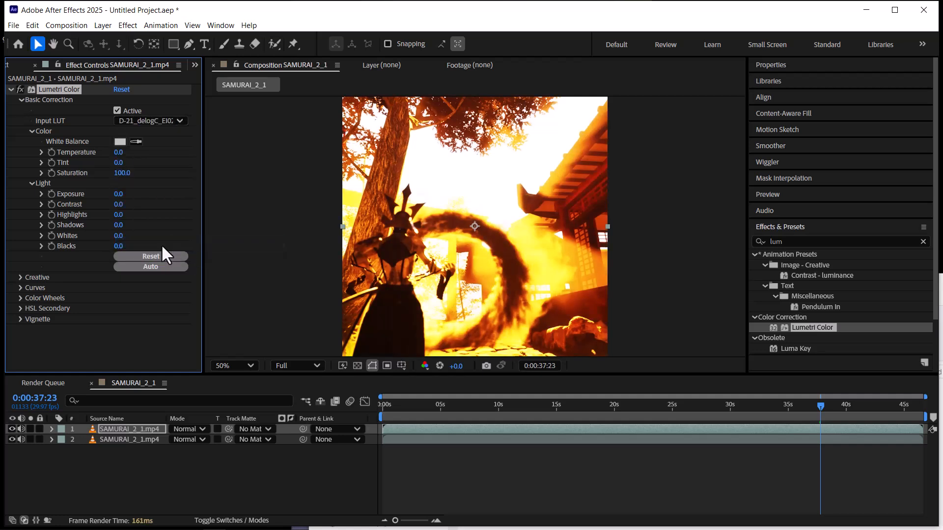
{"action": "left_click", "coordinate": [173, 120]}
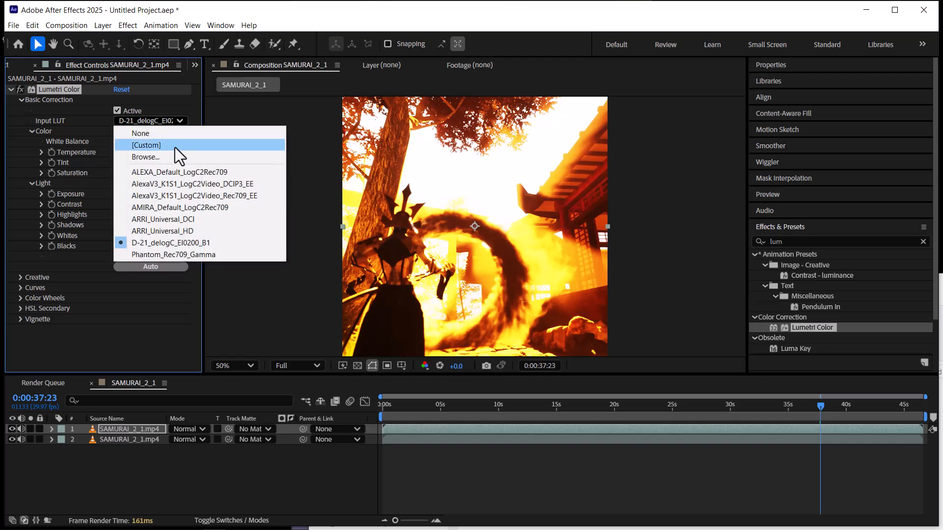
{"action": "left_click", "coordinate": [175, 252]}
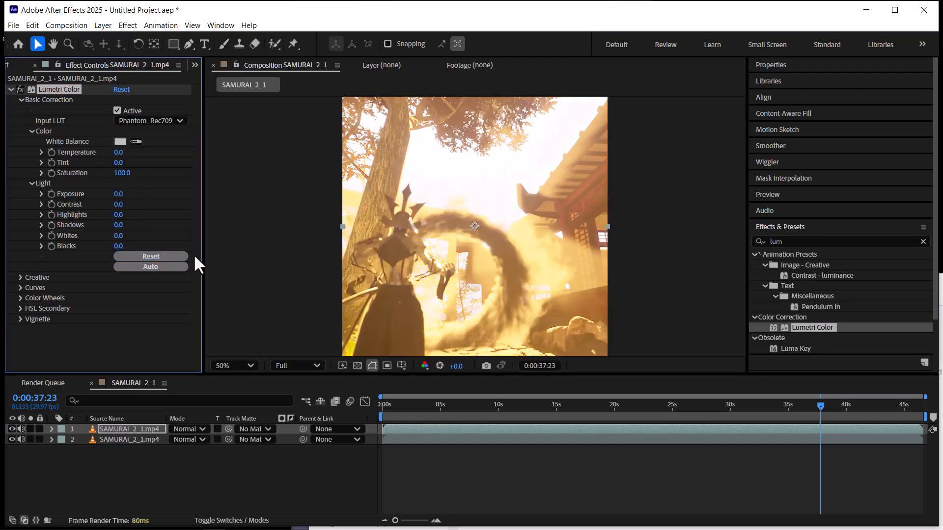
Step: Compare the image with Basic Correction off and on, and set the input LUT to None
{"action": "left_click", "coordinate": [116, 110]}
{"action": "left_click", "coordinate": [116, 110]}
{"action": "left_click", "coordinate": [127, 122]}
{"action": "left_click", "coordinate": [144, 133]}
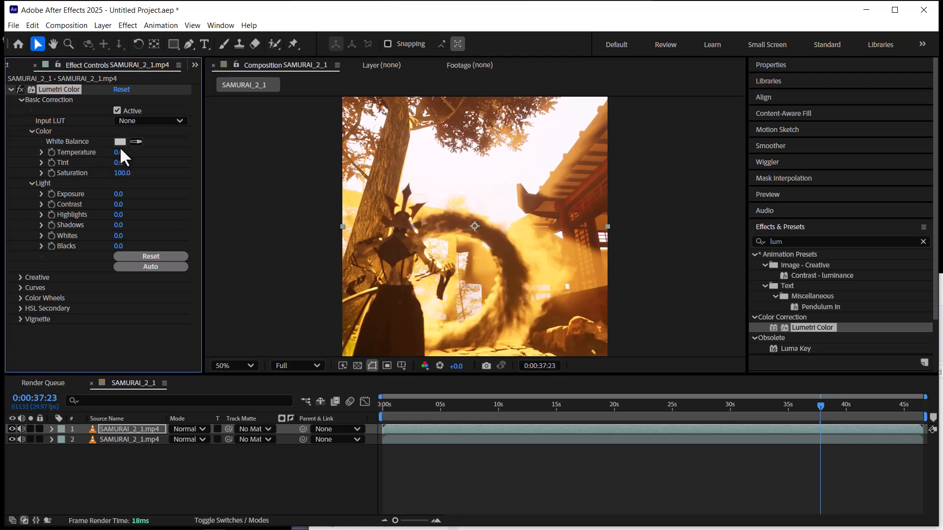
Step: Set the Temperature to 86 and the Tint to -17, and compare the image with Basic Correction off and on
{"action": "left_click_drag", "start_coordinate": [114, 152], "coordinate": [10, 163]}
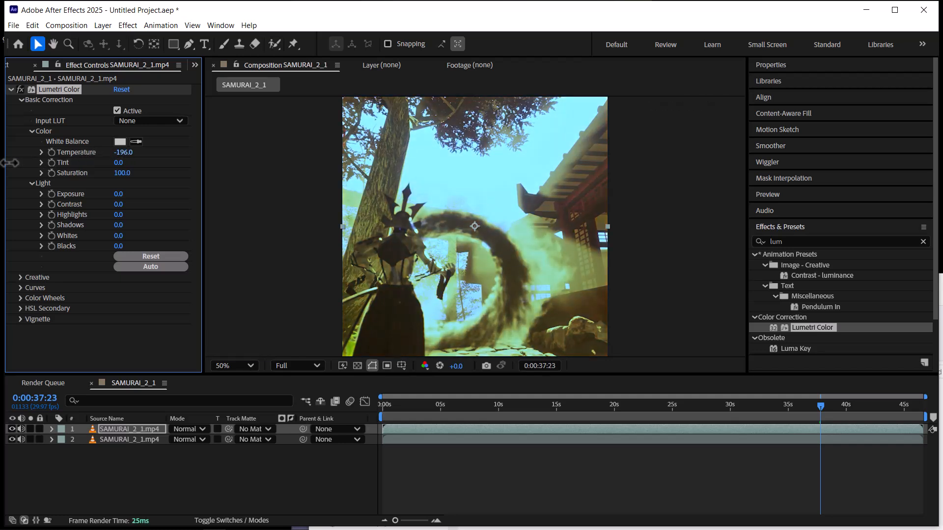
{"action": "mouse_move", "coordinate": [113, 153]}
{"action": "left_mouse_down"}
{"action": "mouse_move", "coordinate": [212, 154]}
{"action": "mouse_move", "coordinate": [52, 164]}
{"action": "mouse_move", "coordinate": [107, 165]}
{"action": "left_mouse_up"}
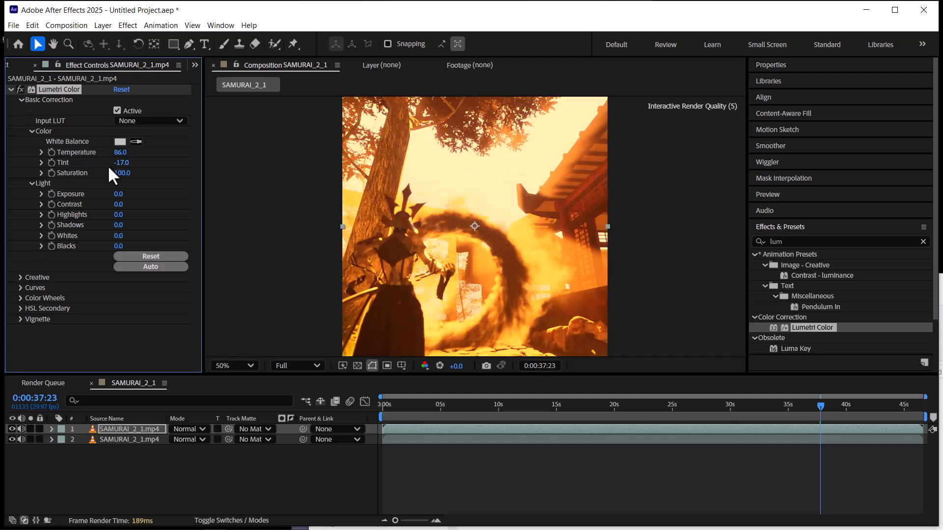
{"action": "left_click", "coordinate": [117, 110]}
{"action": "left_click", "coordinate": [117, 111]}
{"action": "left_click", "coordinate": [117, 110]}
{"action": "left_click", "coordinate": [117, 111]}
Step: Set the Basic Correction Saturation to 78, Exposure to 0.6, Contrast to 9, Shadows to 29, Whites to -33 and Blacks to -20
{"action": "mouse_move", "coordinate": [129, 175]}
{"action": "left_mouse_down"}
{"action": "mouse_move", "coordinate": [78, 180]}
{"action": "mouse_move", "coordinate": [121, 184]}
{"action": "left_mouse_up"}
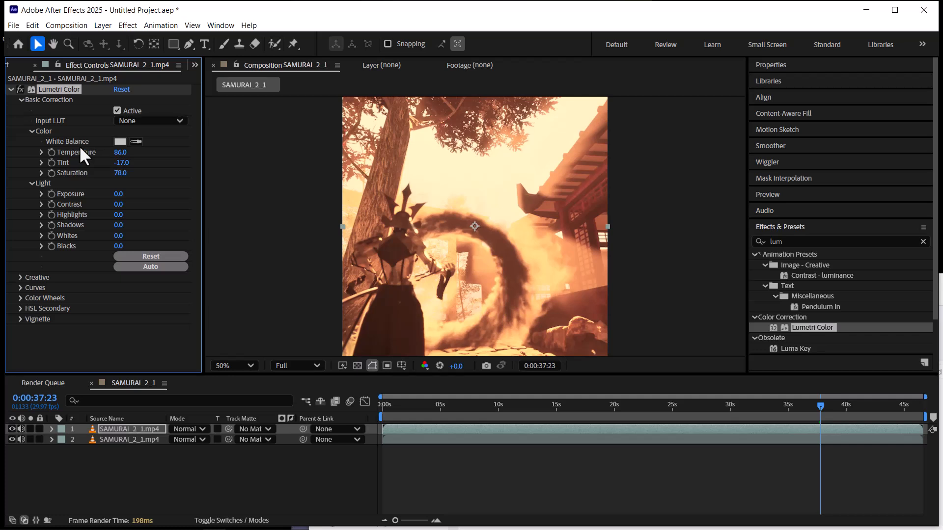
{"action": "left_click", "coordinate": [117, 111]}
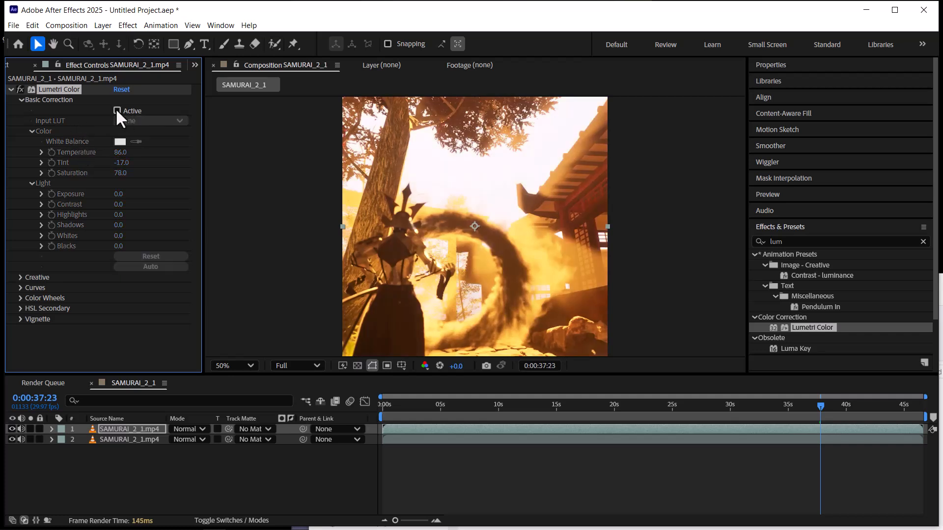
{"action": "left_click", "coordinate": [117, 111]}
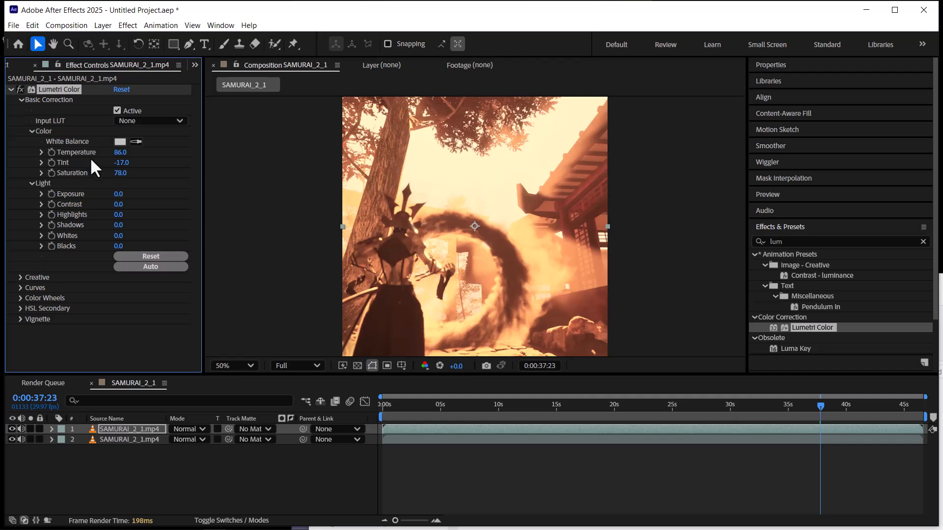
{"action": "left_click_drag", "start_coordinate": [119, 195], "coordinate": [99, 240]}
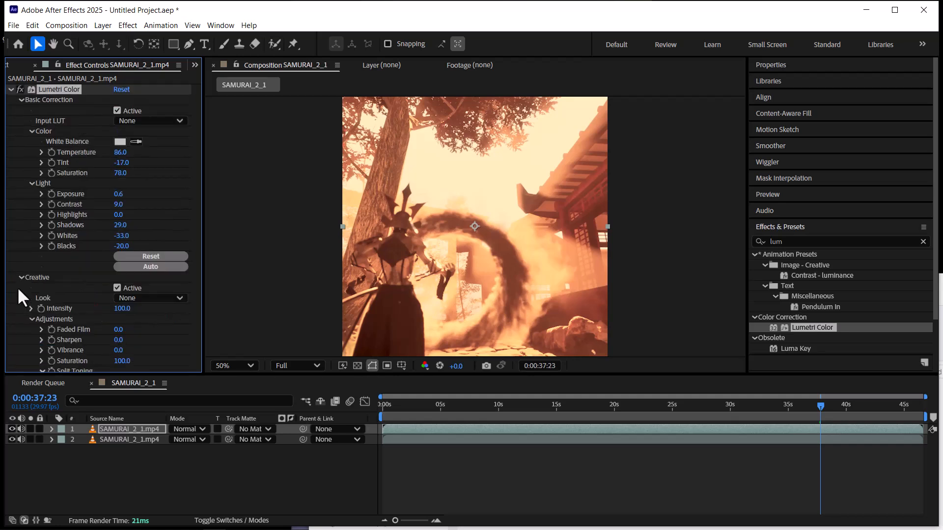
Step: Set the Creative Intensity to 93 and Sharpen to 35
{"action": "scroll", "coordinate": [31, 291], "scroll_direction": "down", "scroll_amount": 3}
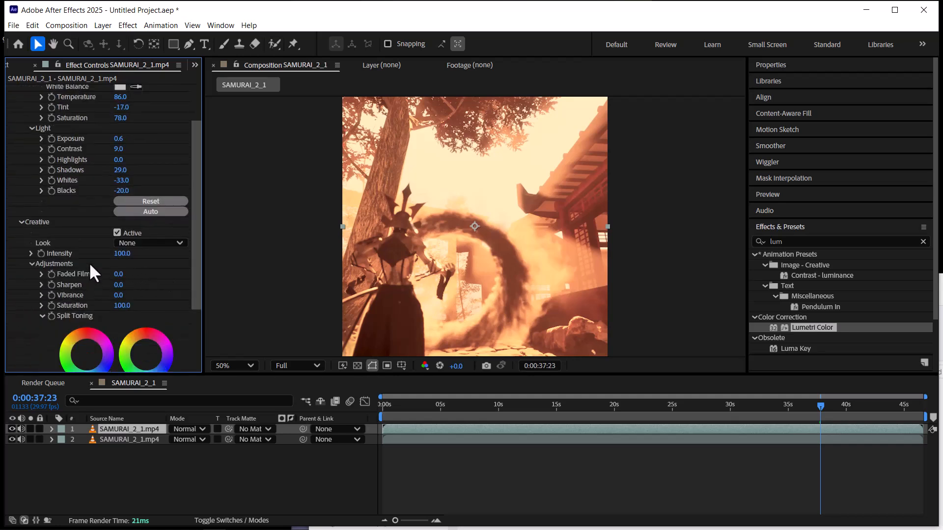
{"action": "mouse_move", "coordinate": [124, 254]}
{"action": "left_mouse_down"}
{"action": "mouse_move", "coordinate": [93, 254]}
{"action": "mouse_move", "coordinate": [117, 253]}
{"action": "left_mouse_up"}
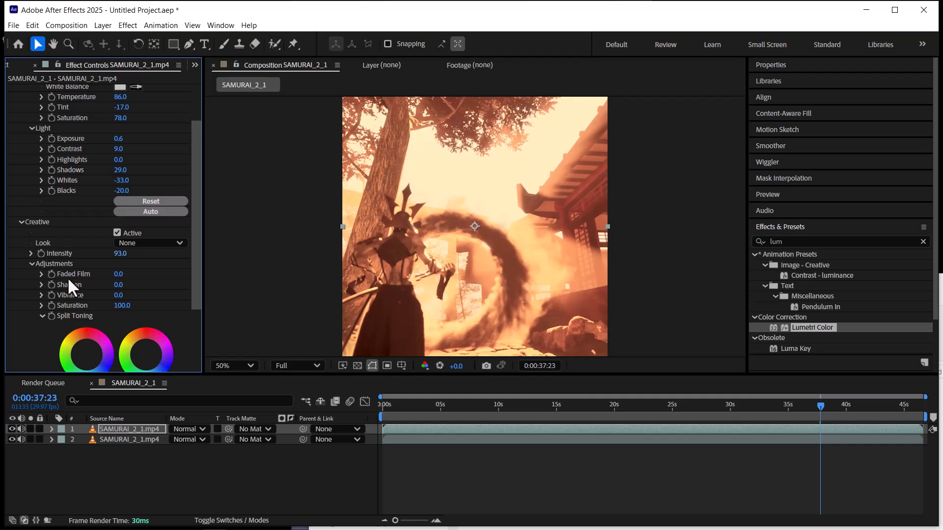
{"action": "scroll", "coordinate": [68, 280], "scroll_direction": "down", "scroll_amount": 3}
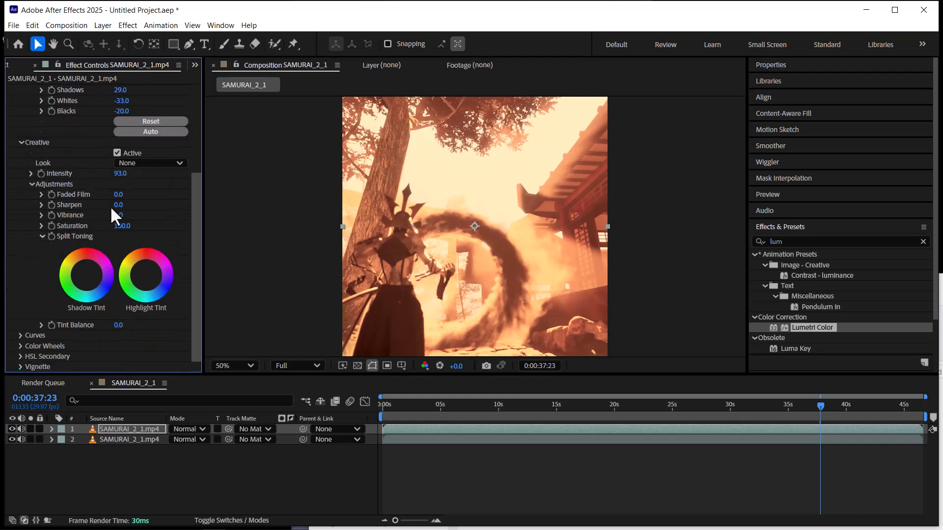
{"action": "left_click_drag", "start_coordinate": [118, 203], "coordinate": [142, 207]}
Step: Shift the Shadow Tint toward blue and the Highlight Tint toward orange-red, and compare the image with Creative off and on
{"action": "left_click", "coordinate": [90, 278]}
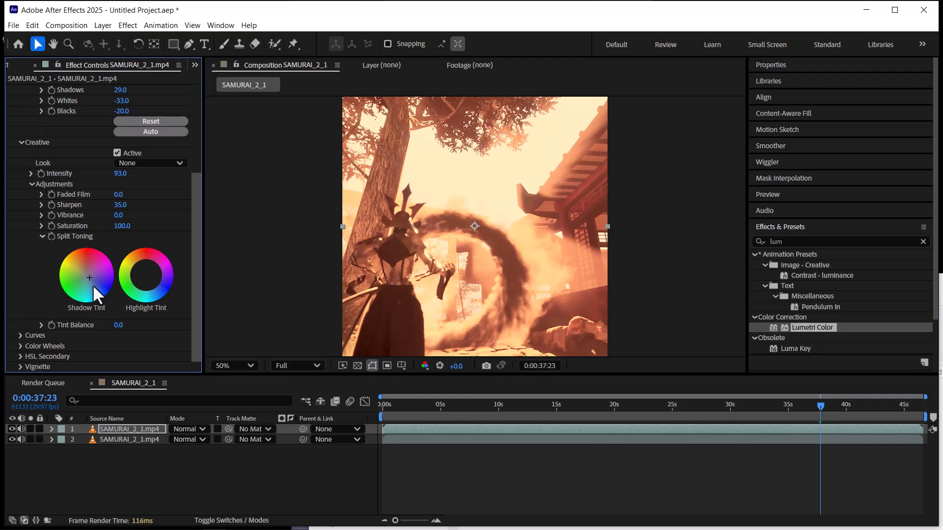
{"action": "left_click", "coordinate": [94, 282]}
{"action": "left_click", "coordinate": [139, 261]}
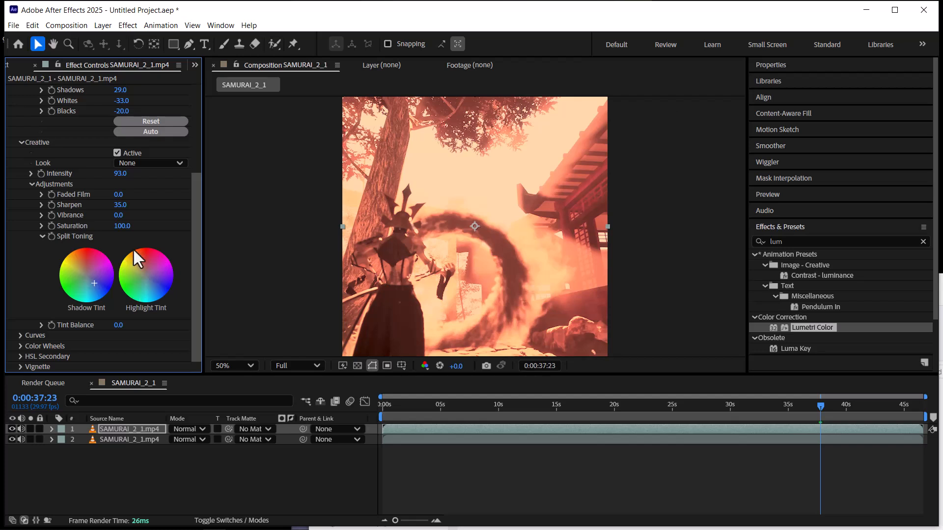
{"action": "left_click", "coordinate": [118, 152]}
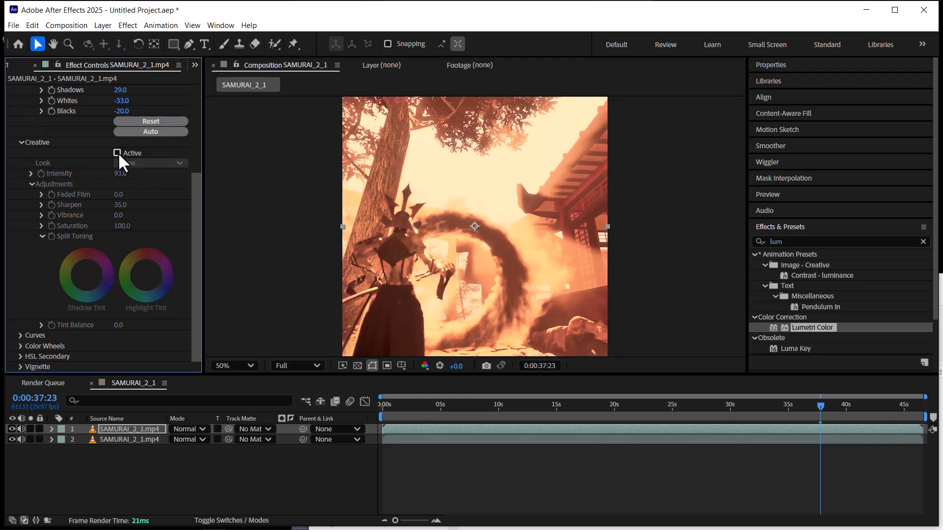
{"action": "left_click", "coordinate": [118, 152]}
{"action": "left_click", "coordinate": [118, 152]}
{"action": "left_click", "coordinate": [118, 152]}
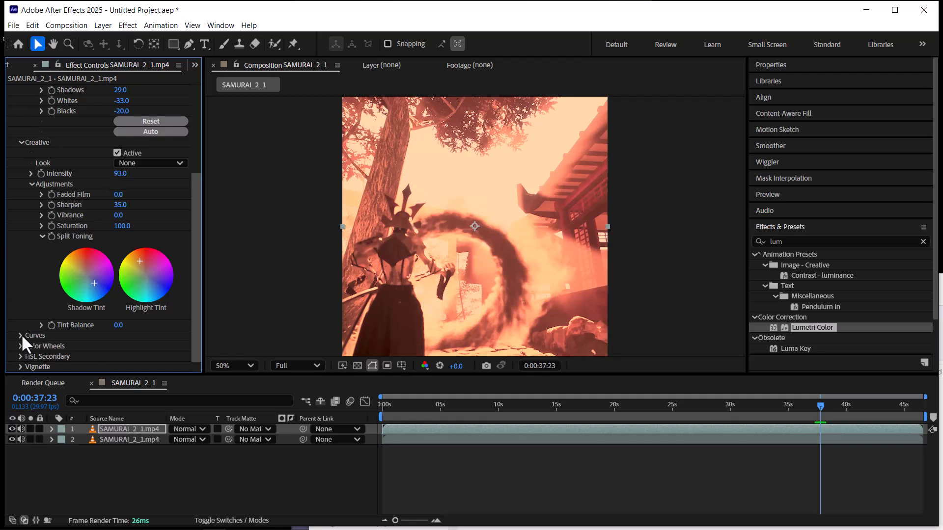
Step: Expand the Curves settings and pull the middle of the red RGB curve slightly down
{"action": "left_click", "coordinate": [21, 335]}
{"action": "left_click", "coordinate": [109, 150]}
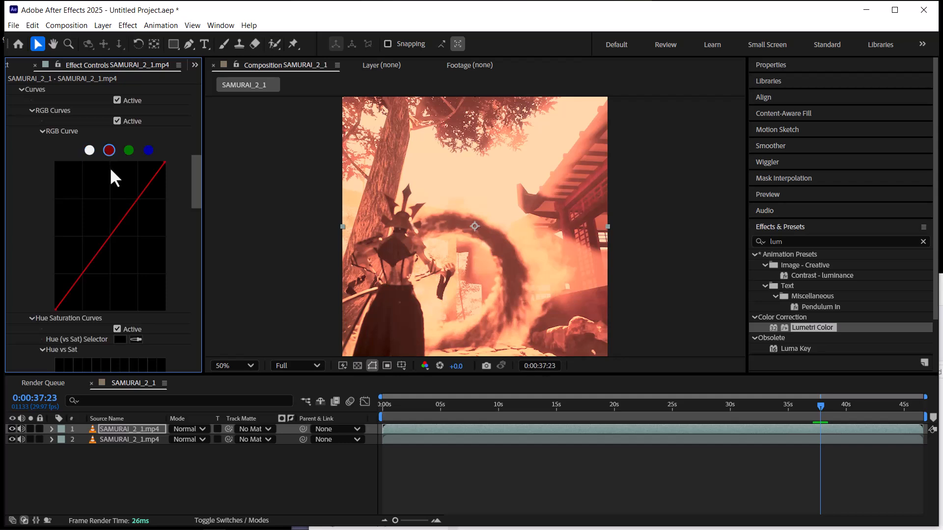
{"action": "left_click", "coordinate": [129, 151]}
{"action": "left_click", "coordinate": [148, 150]}
{"action": "left_click", "coordinate": [109, 150]}
{"action": "mouse_move", "coordinate": [111, 235]}
{"action": "left_mouse_down"}
{"action": "mouse_move", "coordinate": [99, 226]}
{"action": "mouse_move", "coordinate": [115, 246]}
{"action": "left_mouse_up"}
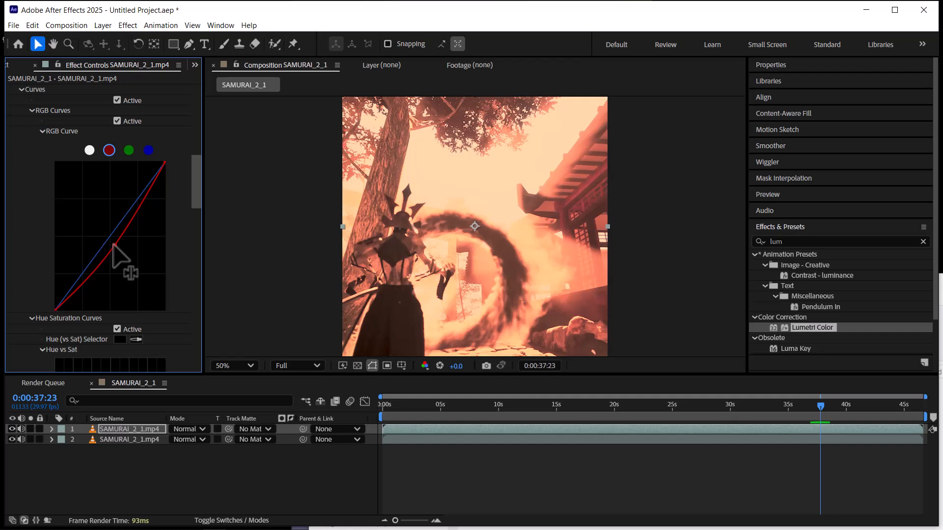
{"action": "left_click", "coordinate": [113, 244]}
Step: Raise the middle of the green RGB curve slightly and readjust the midpoint of the red curve
{"action": "left_click", "coordinate": [128, 151]}
{"action": "left_click", "coordinate": [109, 237]}
{"action": "left_click_drag", "start_coordinate": [108, 238], "coordinate": [105, 232]}
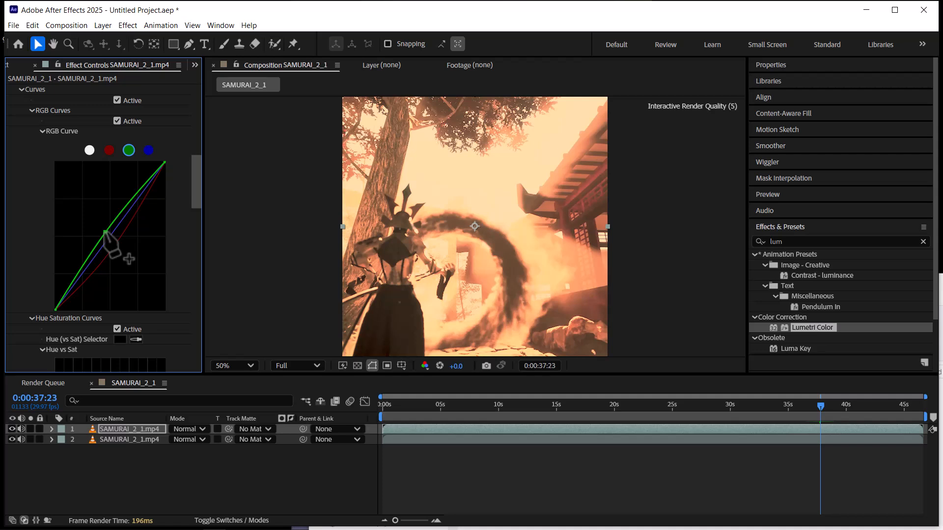
{"action": "left_click_drag", "start_coordinate": [105, 232], "coordinate": [103, 234]}
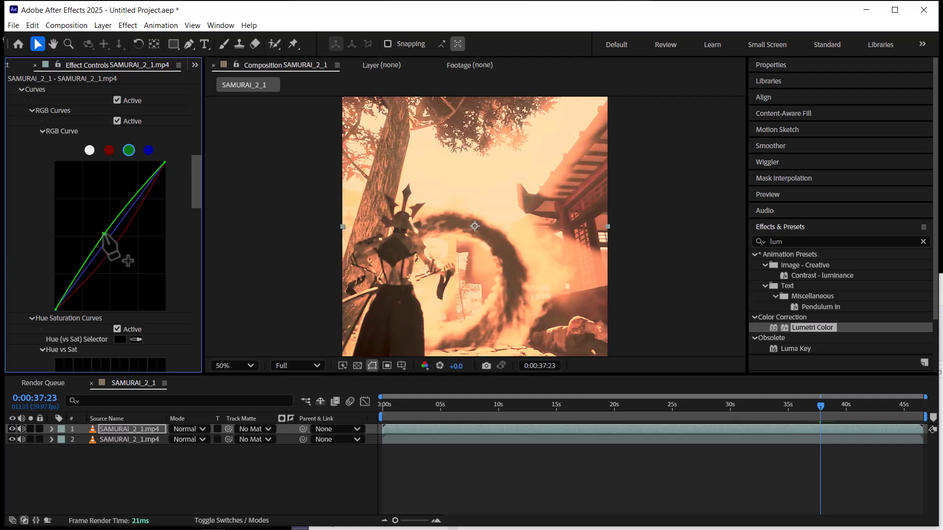
{"action": "left_click", "coordinate": [109, 150]}
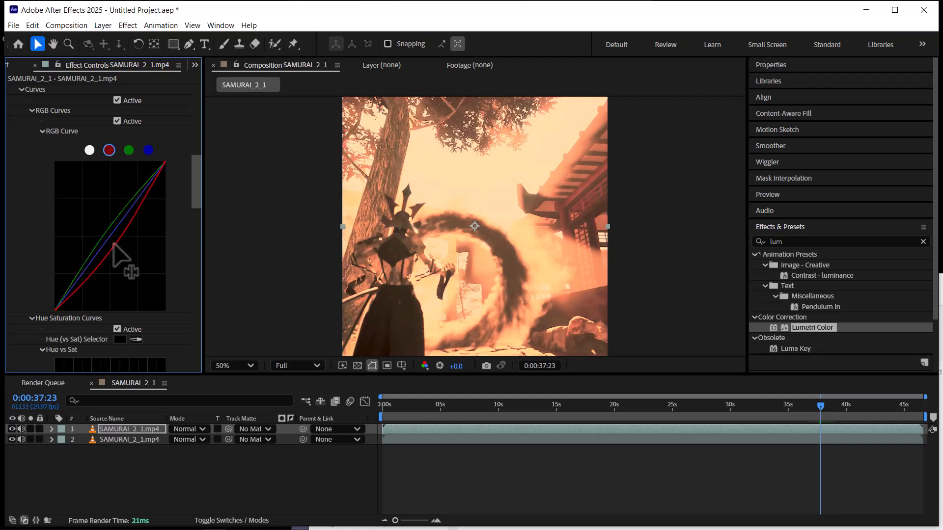
{"action": "mouse_move", "coordinate": [114, 245]}
{"action": "left_mouse_down"}
{"action": "mouse_move", "coordinate": [86, 220]}
{"action": "mouse_move", "coordinate": [115, 262]}
{"action": "mouse_move", "coordinate": [109, 243]}
{"action": "mouse_move", "coordinate": [122, 256]}
{"action": "mouse_move", "coordinate": [109, 246]}
{"action": "left_mouse_up"}
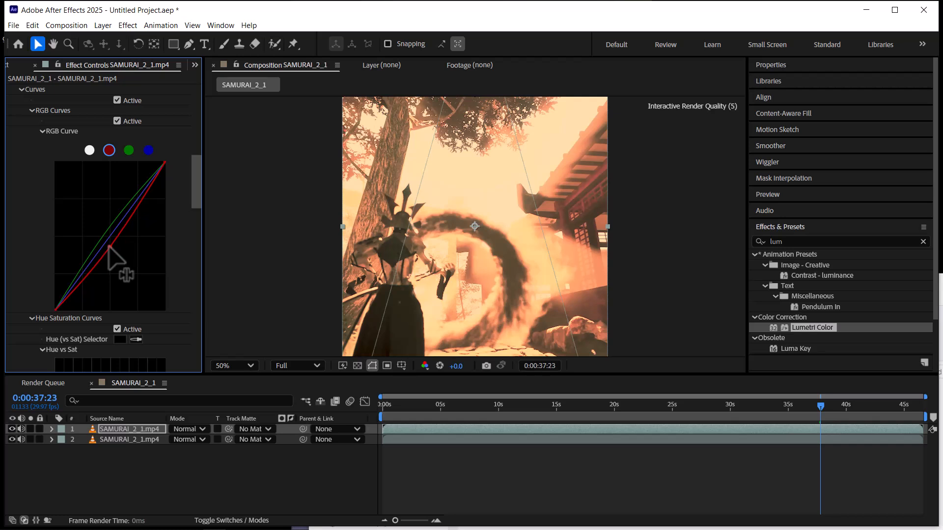
Step: Raise the middle of the blue RGB curve very slightly and compare the image with RGB Curves off and on
{"action": "left_click", "coordinate": [148, 150]}
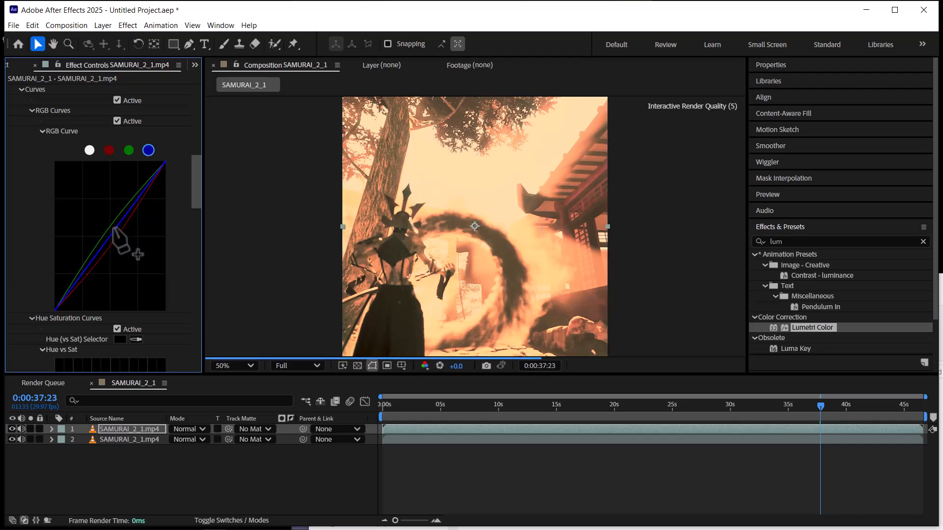
{"action": "mouse_move", "coordinate": [116, 228]}
{"action": "left_mouse_down"}
{"action": "mouse_move", "coordinate": [129, 253]}
{"action": "mouse_move", "coordinate": [106, 223]}
{"action": "mouse_move", "coordinate": [123, 238]}
{"action": "mouse_move", "coordinate": [115, 227]}
{"action": "left_mouse_up"}
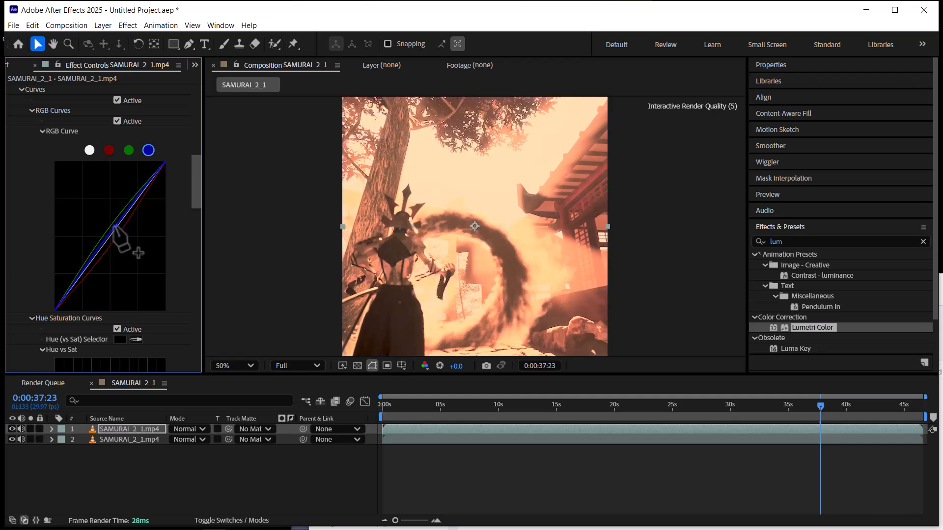
{"action": "mouse_move", "coordinate": [115, 227]}
{"action": "left_mouse_down"}
{"action": "mouse_move", "coordinate": [126, 241]}
{"action": "mouse_move", "coordinate": [108, 219]}
{"action": "mouse_move", "coordinate": [126, 243]}
{"action": "mouse_move", "coordinate": [111, 231]}
{"action": "left_mouse_up"}
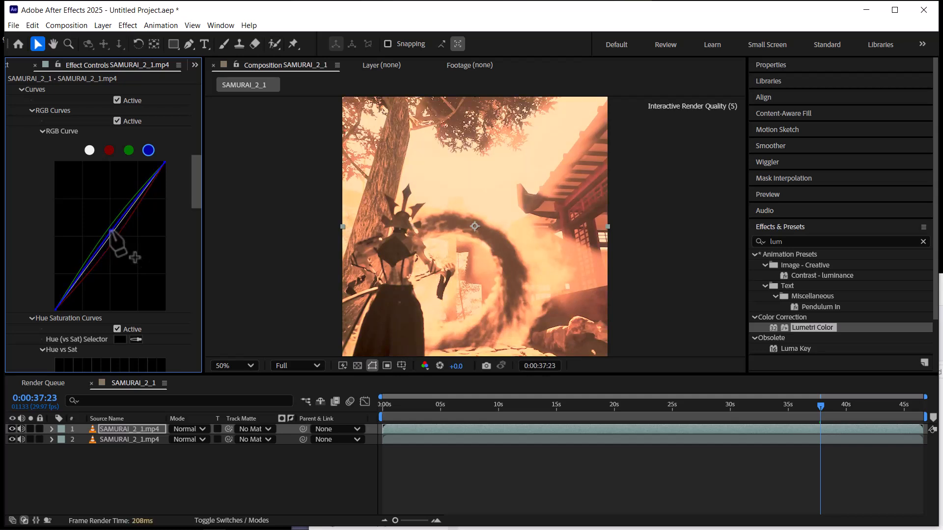
{"action": "left_click", "coordinate": [117, 121]}
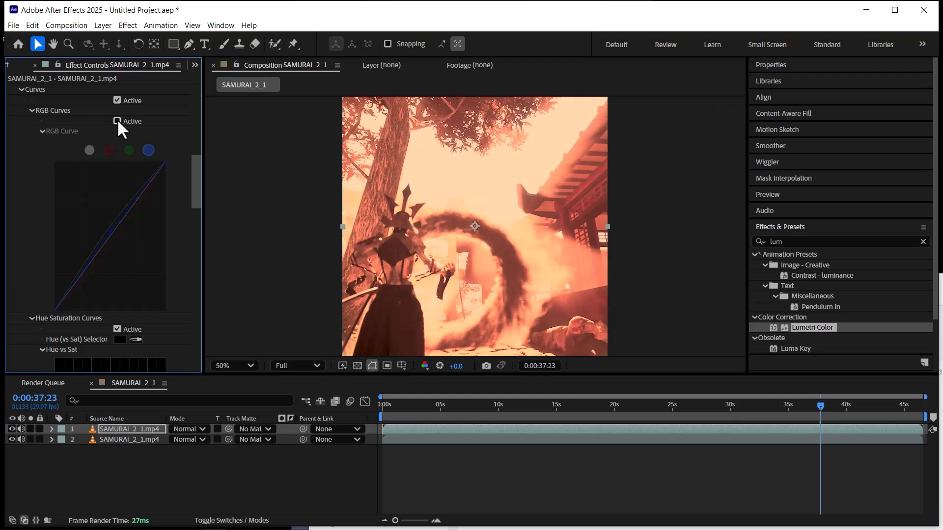
{"action": "left_click", "coordinate": [117, 121]}
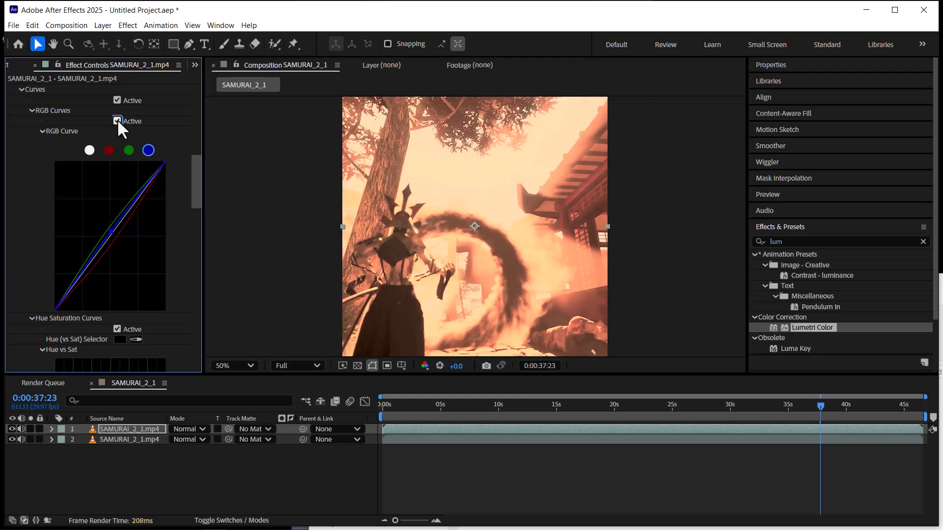
{"action": "left_click", "coordinate": [117, 121]}
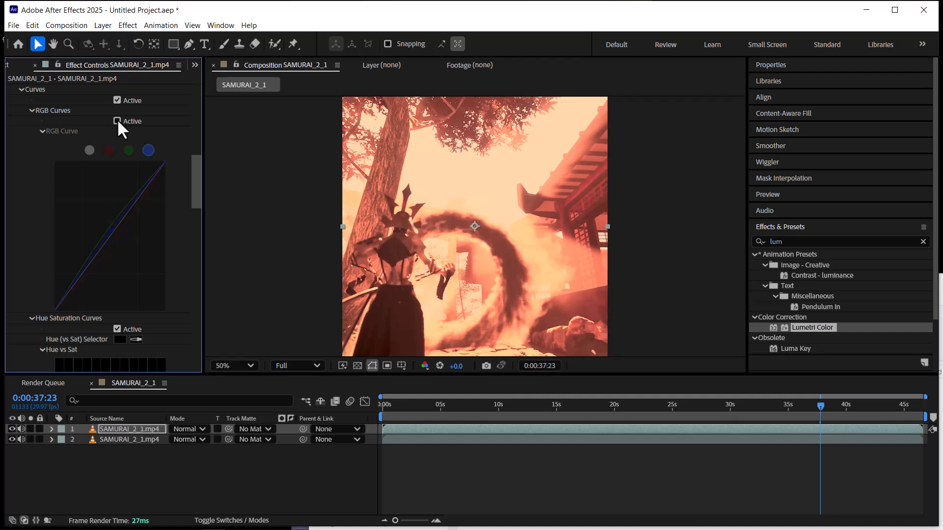
{"action": "left_click", "coordinate": [117, 121]}
Step: Expand the Color Wheels settings and push the Midtones toward magenta-violet and the Shadows toward blue-violet
{"action": "scroll", "coordinate": [108, 213], "scroll_direction": "down", "scroll_amount": 5}
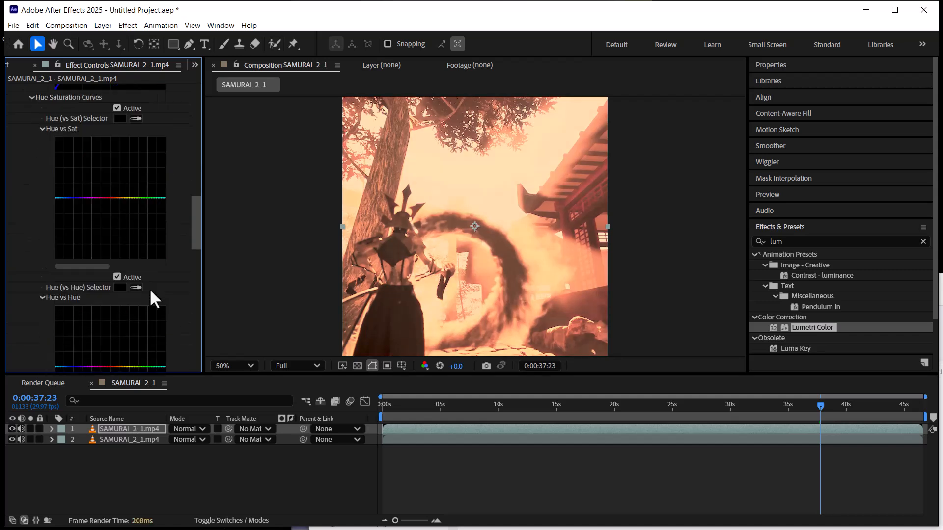
{"action": "scroll", "coordinate": [149, 288], "scroll_direction": "down", "scroll_amount": 10}
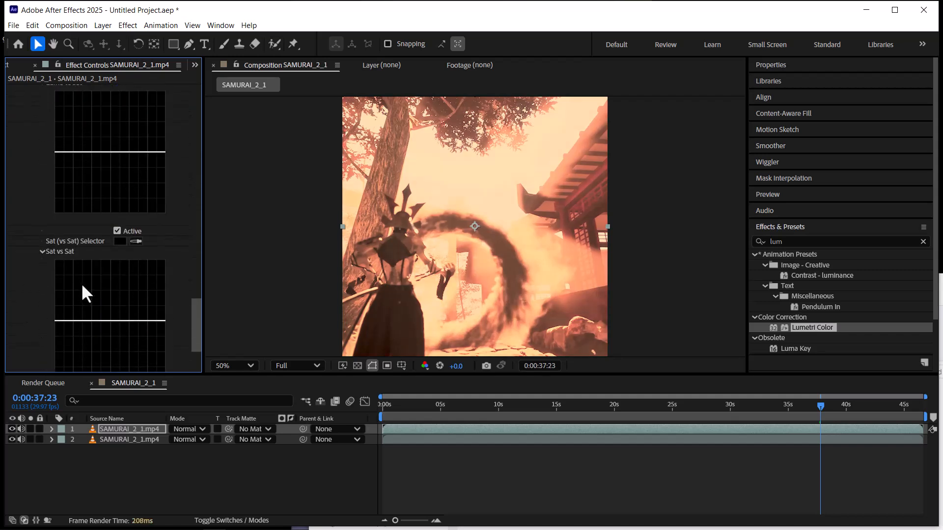
{"action": "scroll", "coordinate": [87, 293], "scroll_direction": "down", "scroll_amount": 3}
{"action": "left_click", "coordinate": [21, 347]}
{"action": "scroll", "coordinate": [60, 293], "scroll_direction": "down", "scroll_amount": 8}
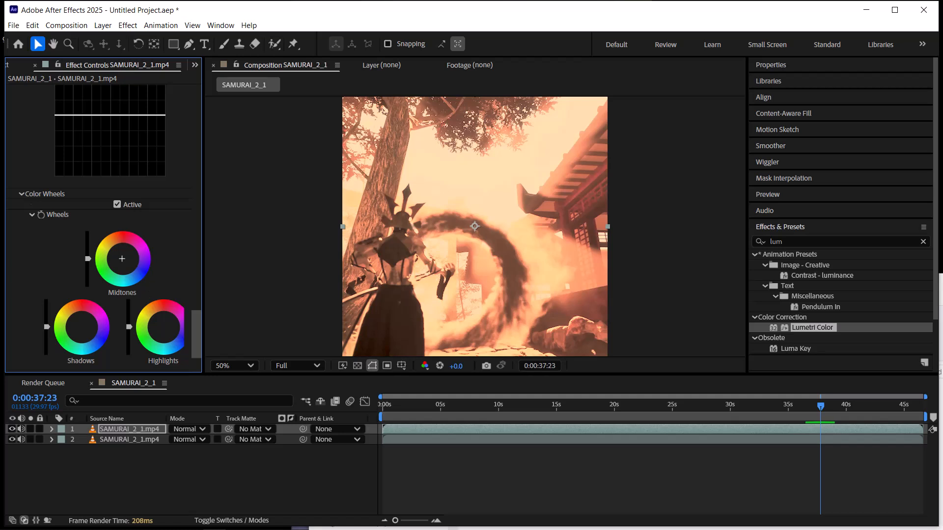
{"action": "left_click", "coordinate": [143, 274]}
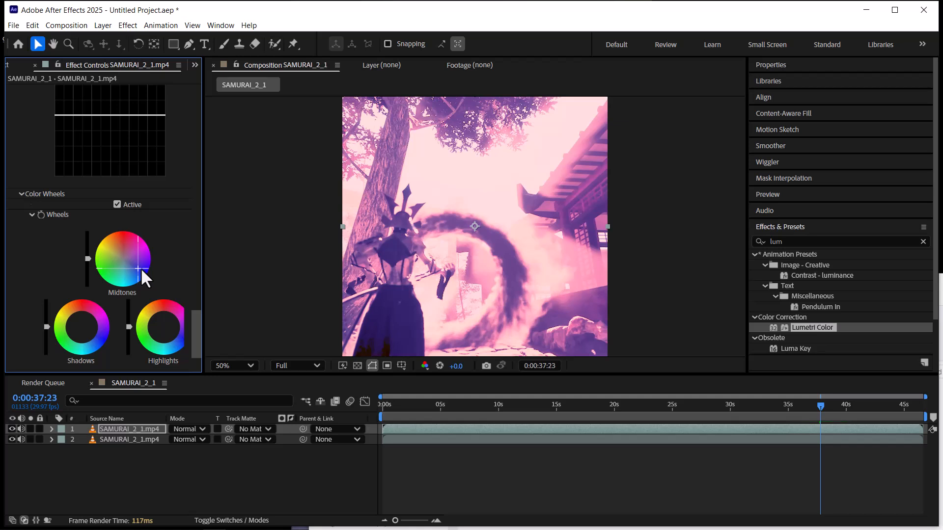
{"action": "left_click_drag", "start_coordinate": [143, 263], "coordinate": [143, 262]}
{"action": "left_click_drag", "start_coordinate": [143, 262], "coordinate": [139, 267]}
{"action": "mouse_move", "coordinate": [103, 338]}
{"action": "left_mouse_down"}
{"action": "mouse_move", "coordinate": [92, 332]}
{"action": "mouse_move", "coordinate": [102, 340]}
{"action": "left_mouse_up"}
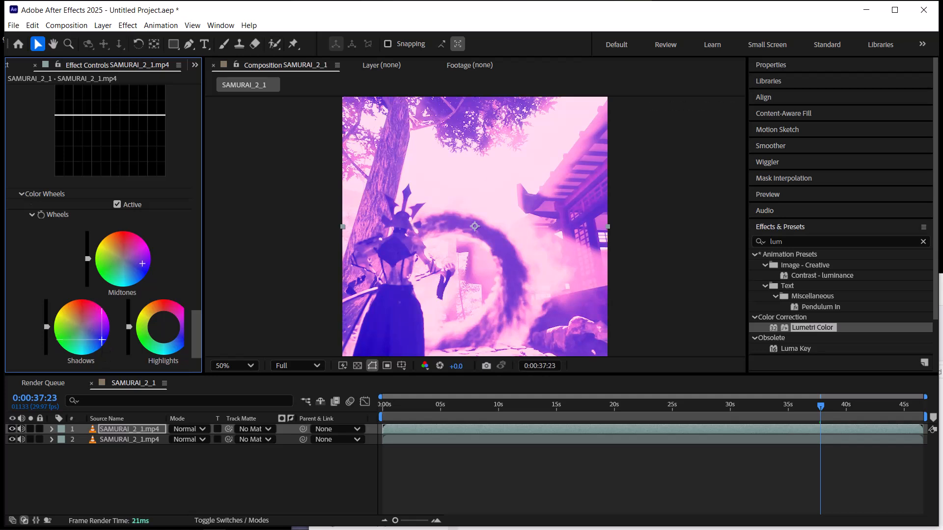
{"action": "left_click_drag", "start_coordinate": [139, 265], "coordinate": [144, 254]}
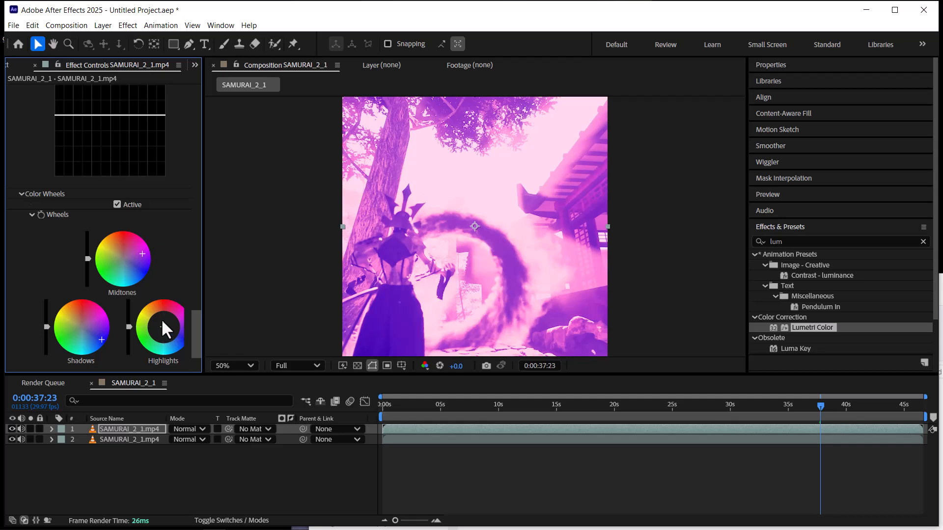
Step: Push the Highlights wheel slightly toward red-orange and compare the image with Color Wheels off and on
{"action": "left_click_drag", "start_coordinate": [160, 313], "coordinate": [158, 308]}
{"action": "mouse_move", "coordinate": [154, 310]}
{"action": "left_mouse_down"}
{"action": "mouse_move", "coordinate": [146, 329]}
{"action": "mouse_move", "coordinate": [156, 349]}
{"action": "mouse_move", "coordinate": [175, 342]}
{"action": "mouse_move", "coordinate": [179, 326]}
{"action": "mouse_move", "coordinate": [159, 319]}
{"action": "left_mouse_up"}
{"action": "left_click", "coordinate": [117, 204]}
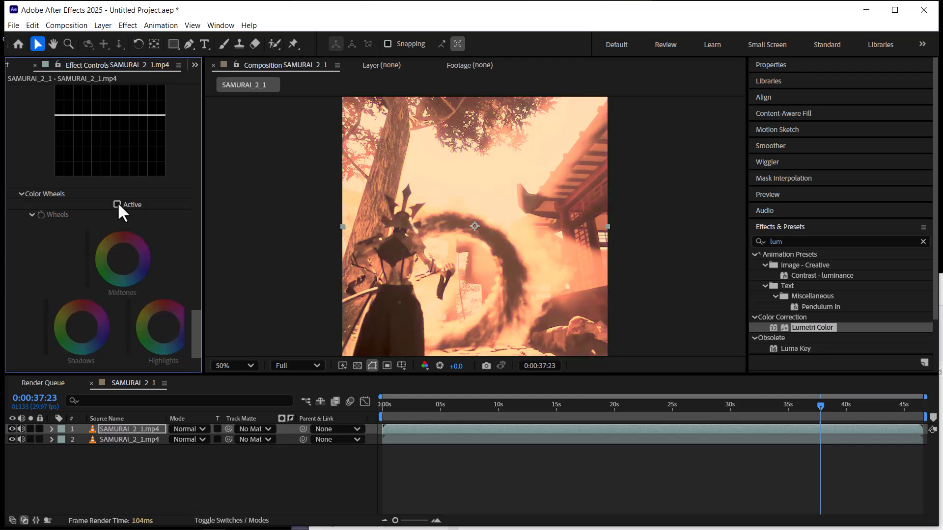
{"action": "left_click", "coordinate": [117, 204]}
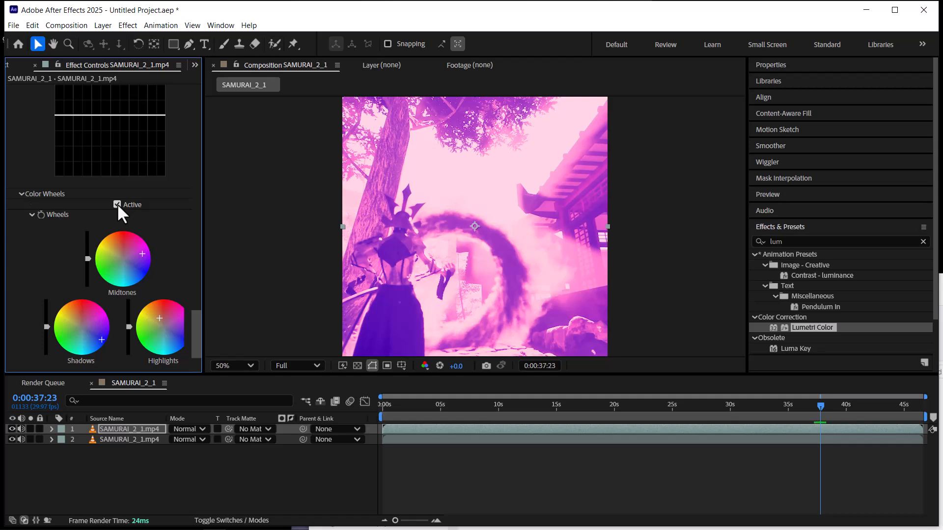
{"action": "left_click", "coordinate": [118, 205]}
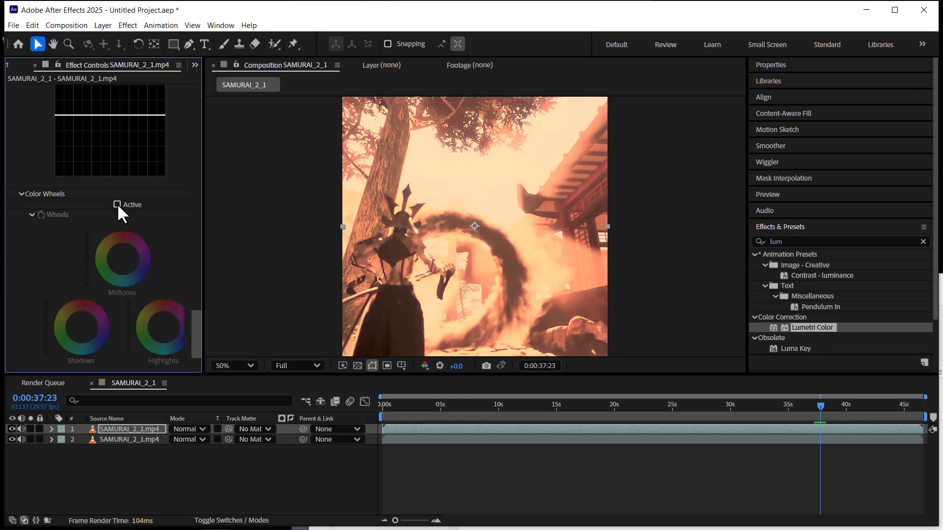
{"action": "left_click", "coordinate": [117, 204]}
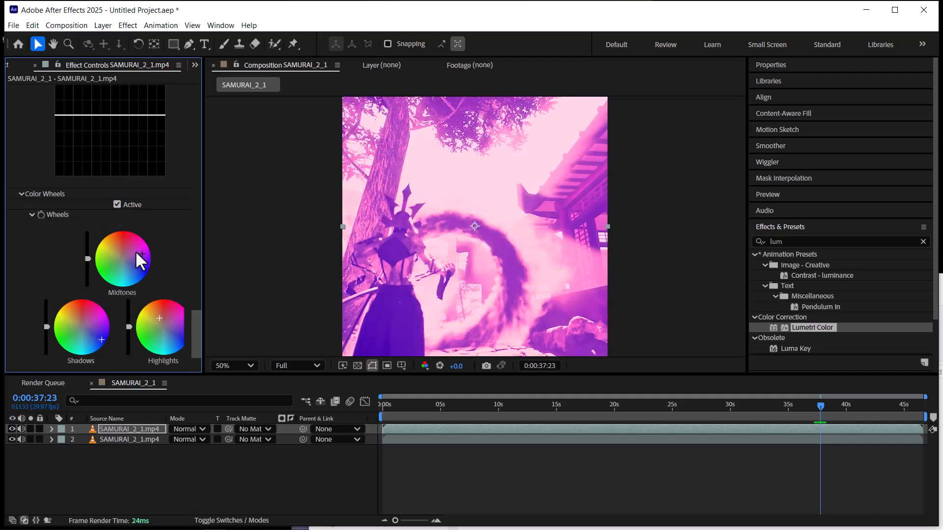
Step: Deactivate the Color Wheels and expand the HSL Secondary settings, its Key group and the Vignette settings
{"action": "left_click", "coordinate": [117, 204]}
{"action": "scroll", "coordinate": [64, 307], "scroll_direction": "down", "scroll_amount": 1}
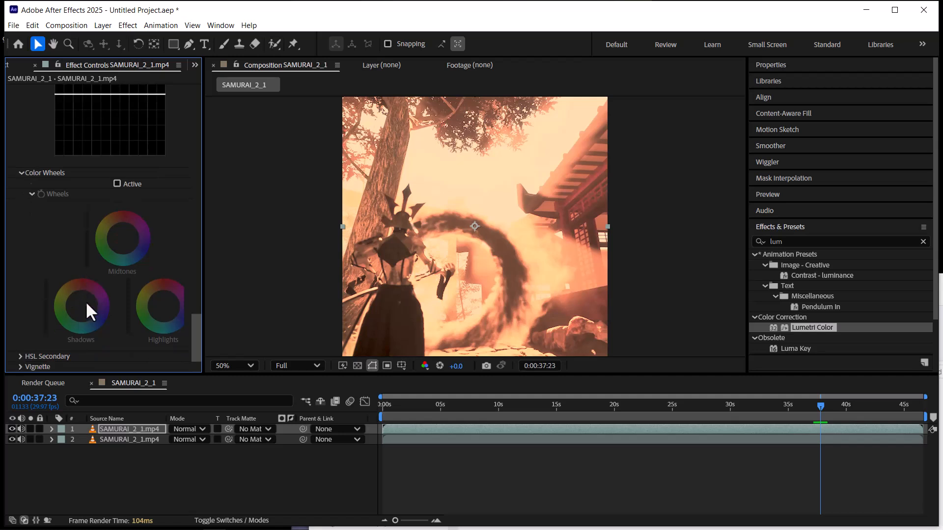
{"action": "left_click", "coordinate": [21, 357]}
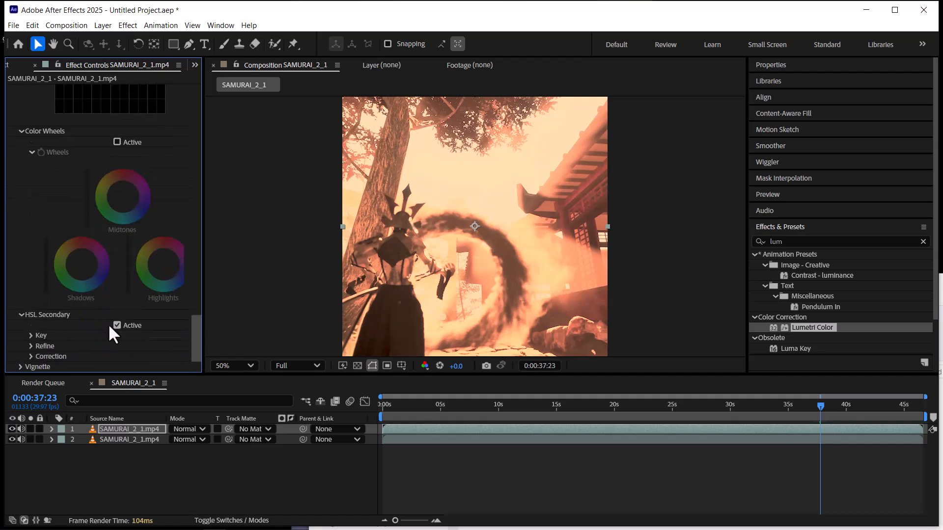
{"action": "left_click", "coordinate": [31, 335]}
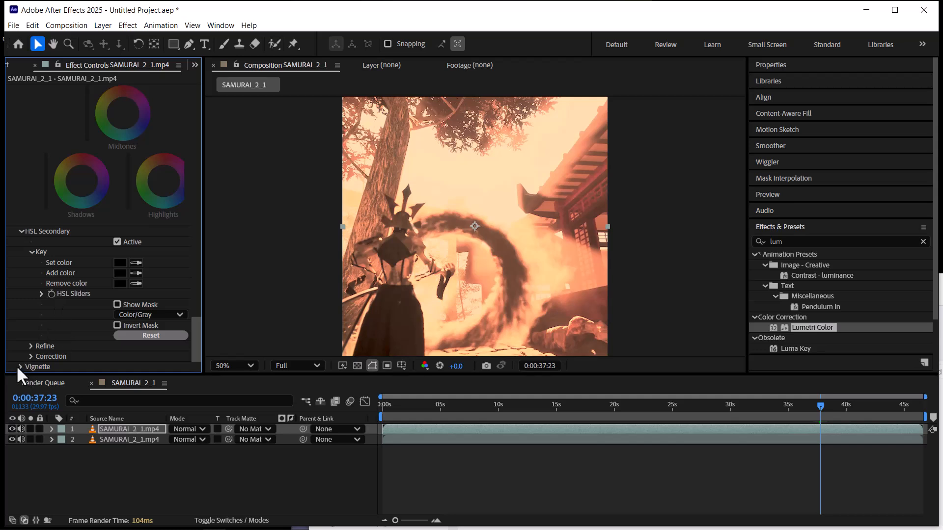
{"action": "left_click", "coordinate": [20, 366]}
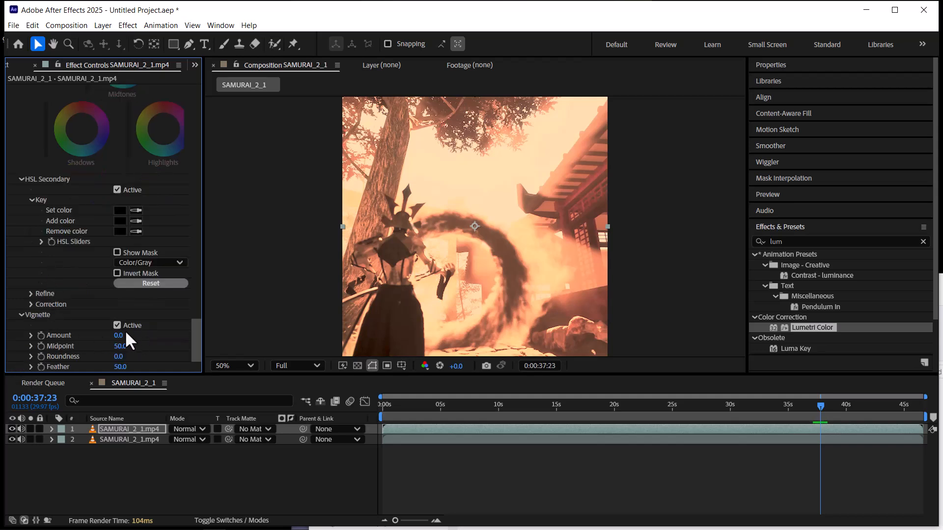
Step: Set the Vignette Amount to -0.5, Midpoint to 52, Roundness to 100 and Feather to 70
{"action": "left_click_drag", "start_coordinate": [118, 337], "coordinate": [83, 335]}
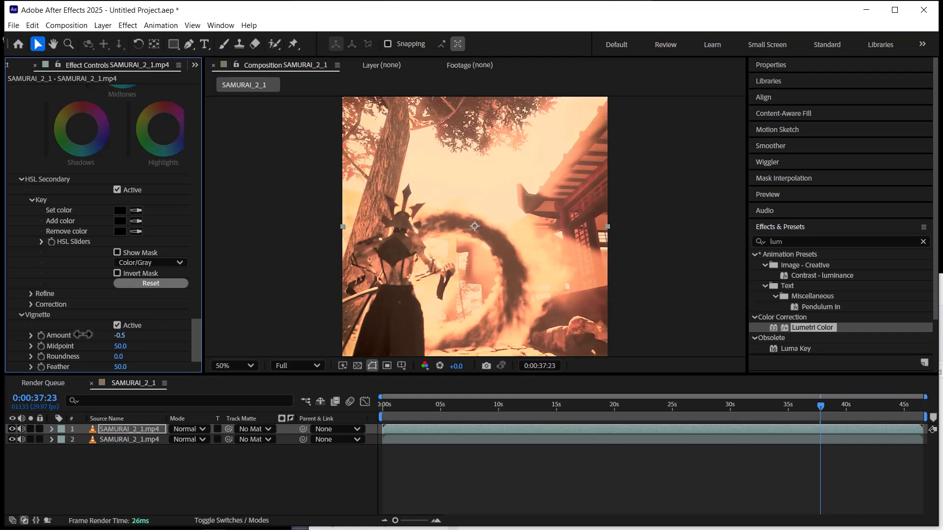
{"action": "left_click_drag", "start_coordinate": [120, 346], "coordinate": [44, 367]}
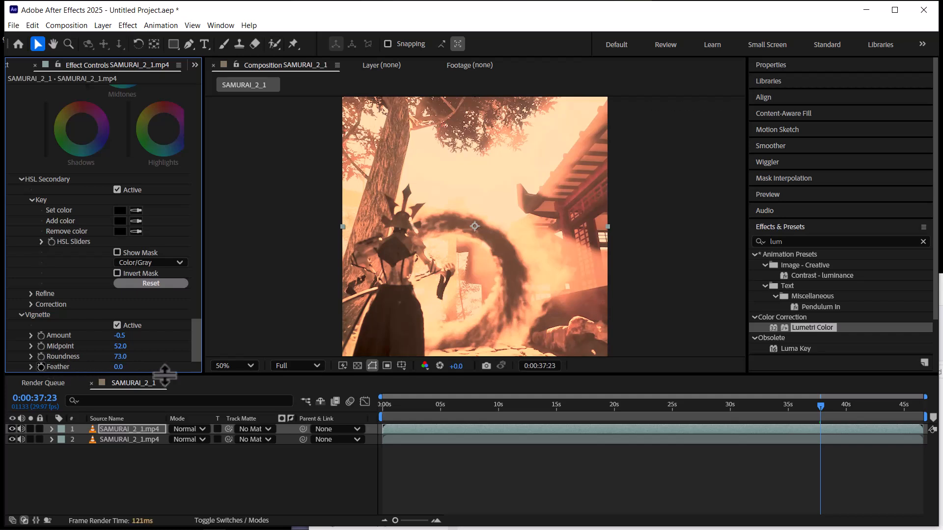
{"action": "left_click_drag", "start_coordinate": [121, 369], "coordinate": [151, 364]}
Step: Raise the Vignette Amount to 2.5 and compare the image with the vignette off and on
{"action": "left_click_drag", "start_coordinate": [120, 335], "coordinate": [263, 335]}
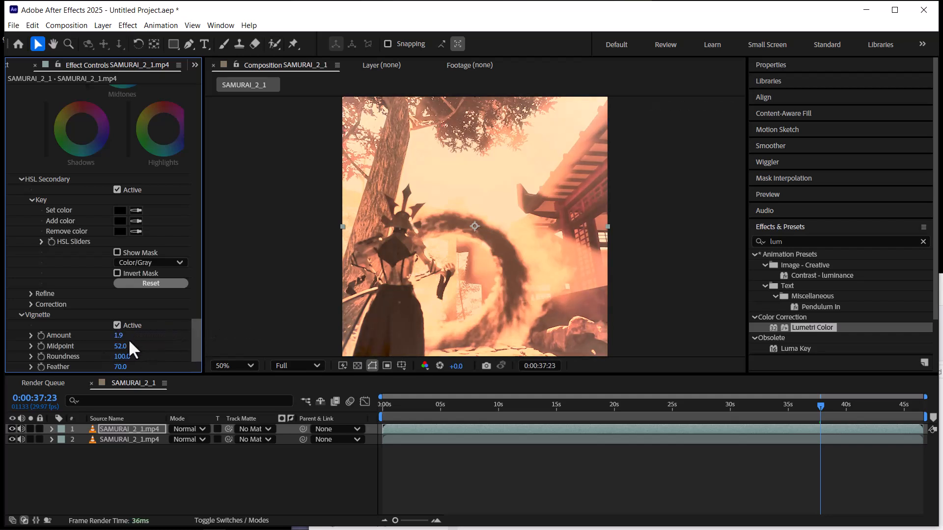
{"action": "left_click_drag", "start_coordinate": [118, 336], "coordinate": [153, 332]}
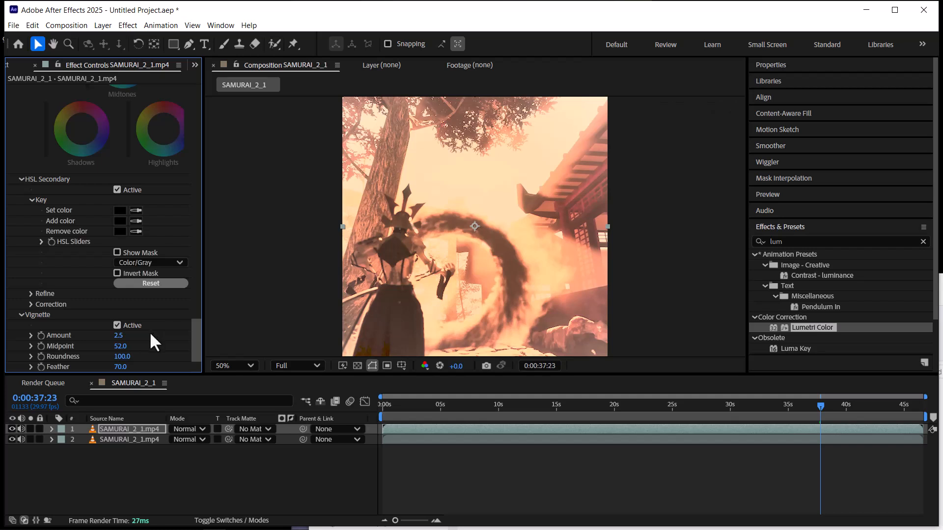
{"action": "left_click", "coordinate": [117, 325]}
{"action": "left_click", "coordinate": [116, 325]}
{"action": "left_click", "coordinate": [116, 324]}
{"action": "left_click", "coordinate": [116, 324]}
Step: Lower the Vignette Amount to -3.0 and compare the image with the vignette off and on
{"action": "left_click_drag", "start_coordinate": [118, 338], "coordinate": [39, 337]}
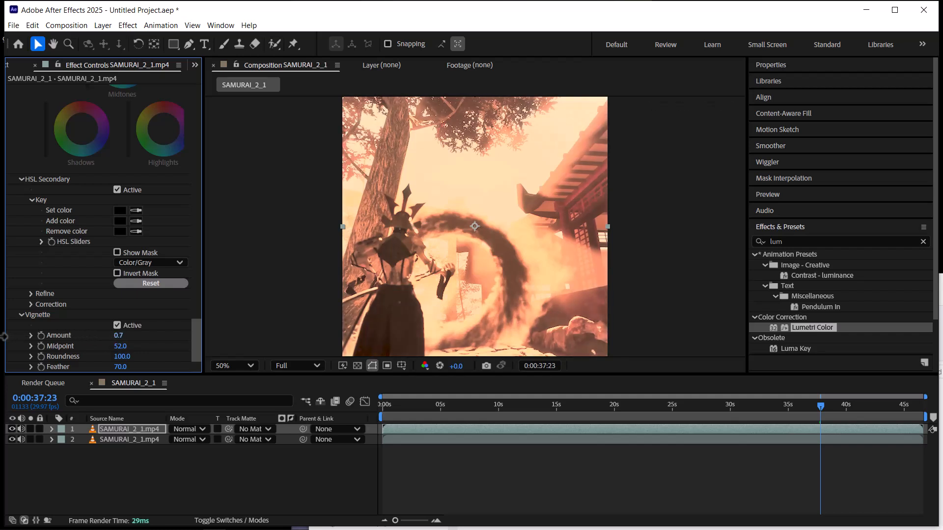
{"action": "left_click_drag", "start_coordinate": [118, 339], "coordinate": [4, 331]}
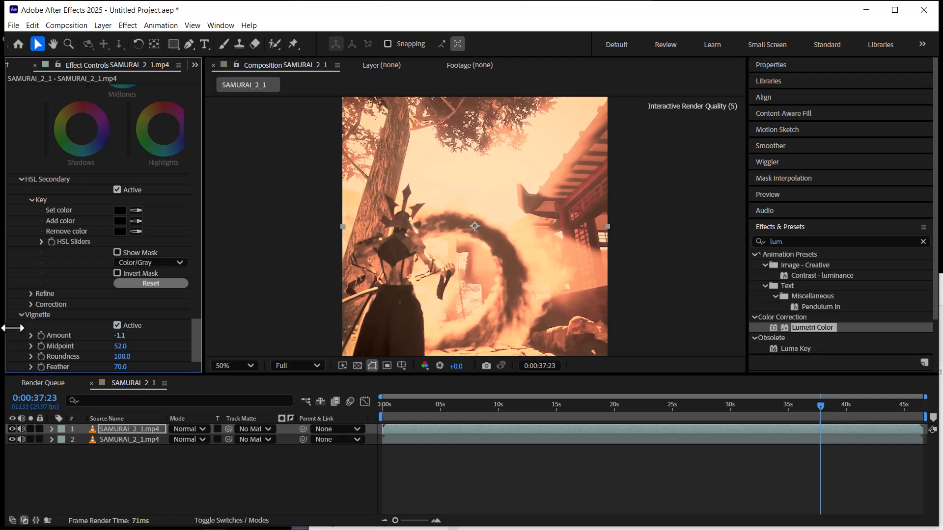
{"action": "left_click_drag", "start_coordinate": [109, 335], "coordinate": [7, 328]}
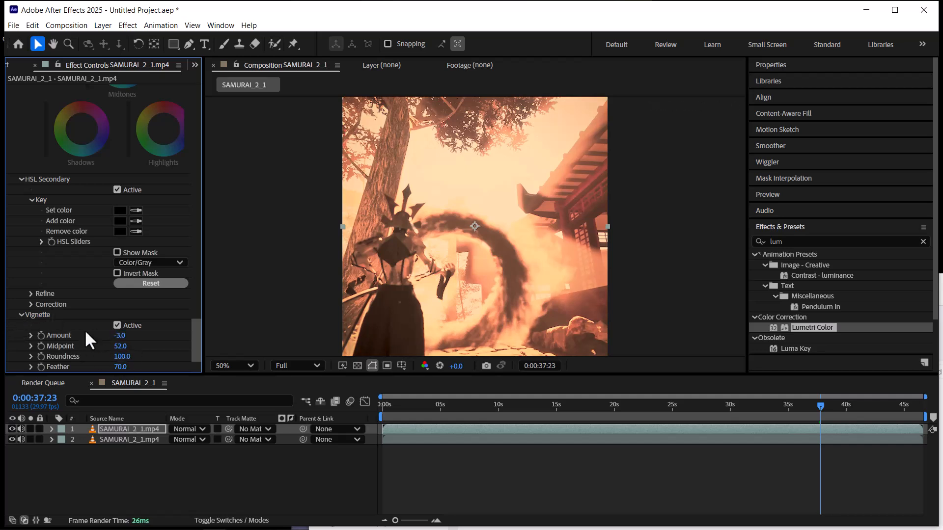
{"action": "left_click", "coordinate": [117, 325]}
{"action": "left_click", "coordinate": [117, 325]}
{"action": "left_click", "coordinate": [116, 325]}
{"action": "left_click", "coordinate": [117, 325]}
Step: Set the Vignette Midpoint to 17, Roundness to -83 and Feather to 34
{"action": "left_click_drag", "start_coordinate": [123, 349], "coordinate": [60, 339]}
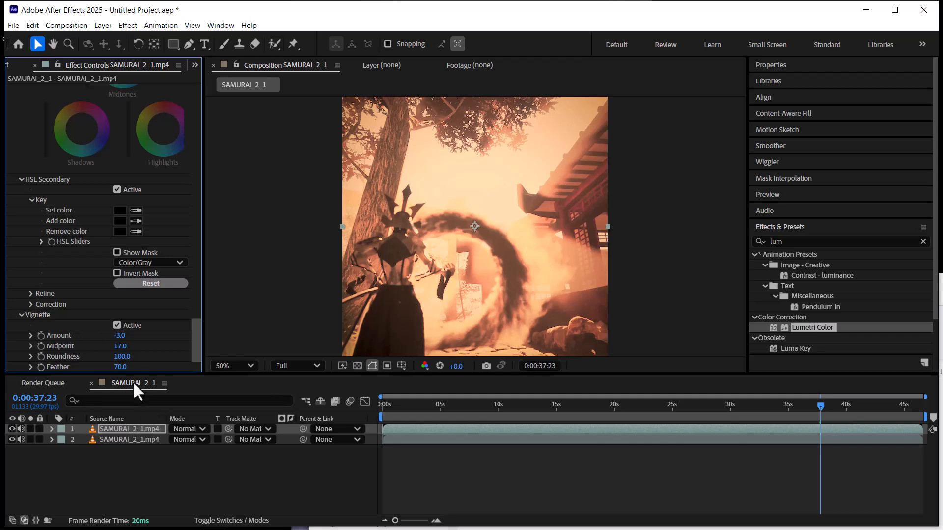
{"action": "left_click_drag", "start_coordinate": [121, 356], "coordinate": [20, 355]}
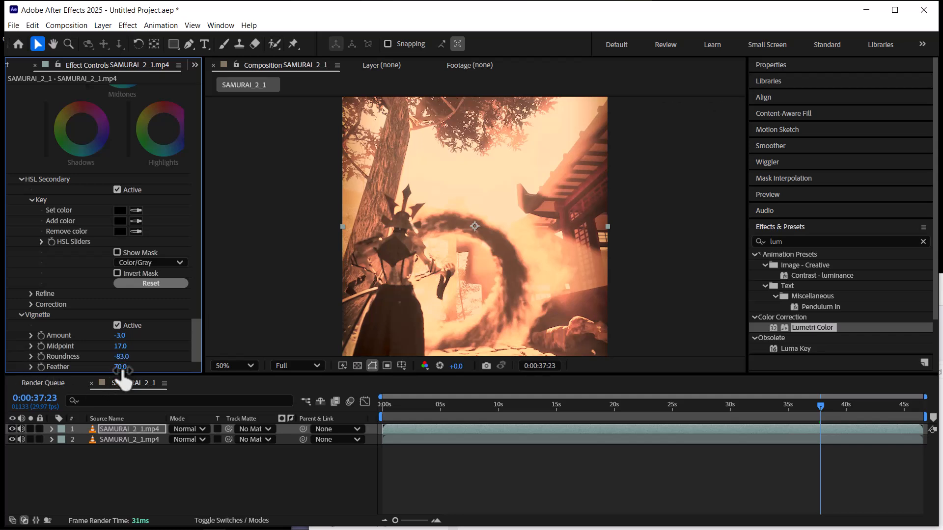
{"action": "left_click_drag", "start_coordinate": [122, 367], "coordinate": [98, 367]}
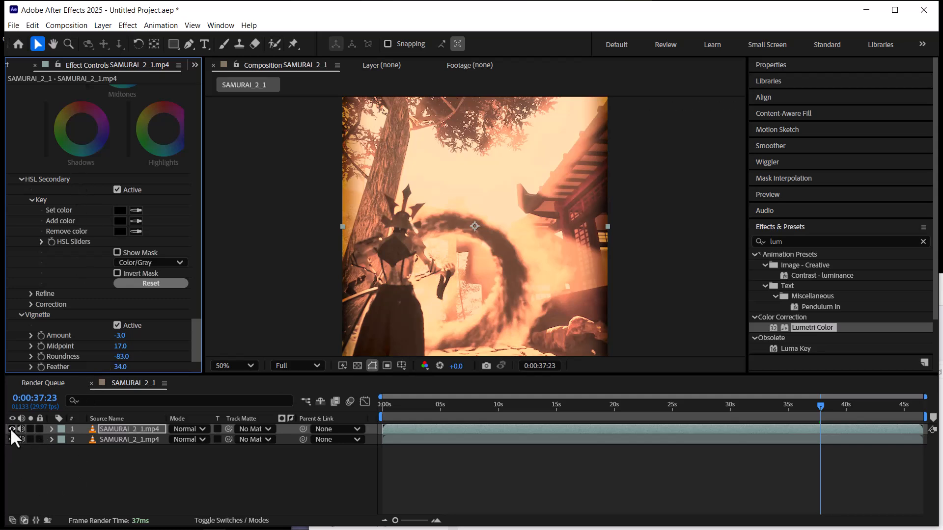
Step: Compare the graded and original images at the current frame by hiding and showing the upper layer
{"action": "left_click", "coordinate": [11, 427]}
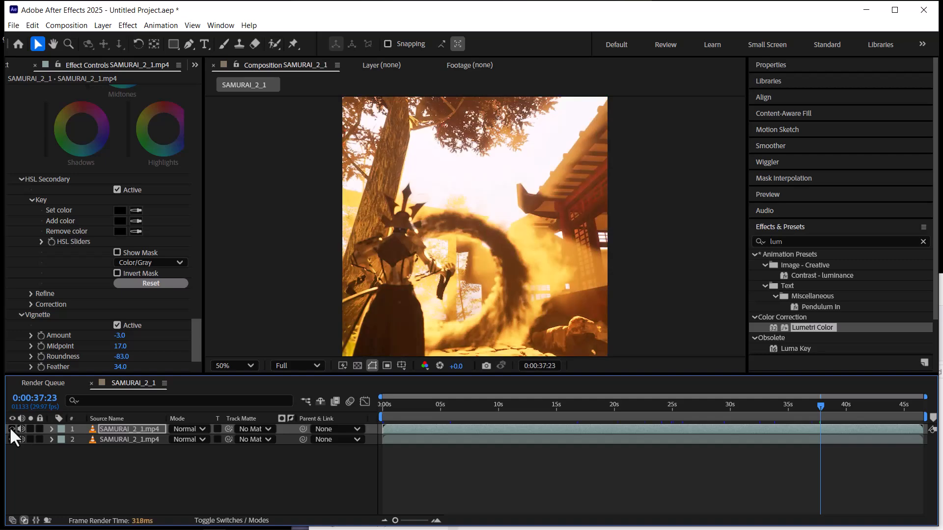
{"action": "left_click", "coordinate": [10, 427]}
{"action": "left_click", "coordinate": [11, 427]}
{"action": "left_click", "coordinate": [10, 427]}
{"action": "left_click", "coordinate": [10, 427]}
Step: Compare the upper layer hidden and shown at 0:00:02:26 and 0:00:36:10, leaving it visible
{"action": "left_click", "coordinate": [416, 405]}
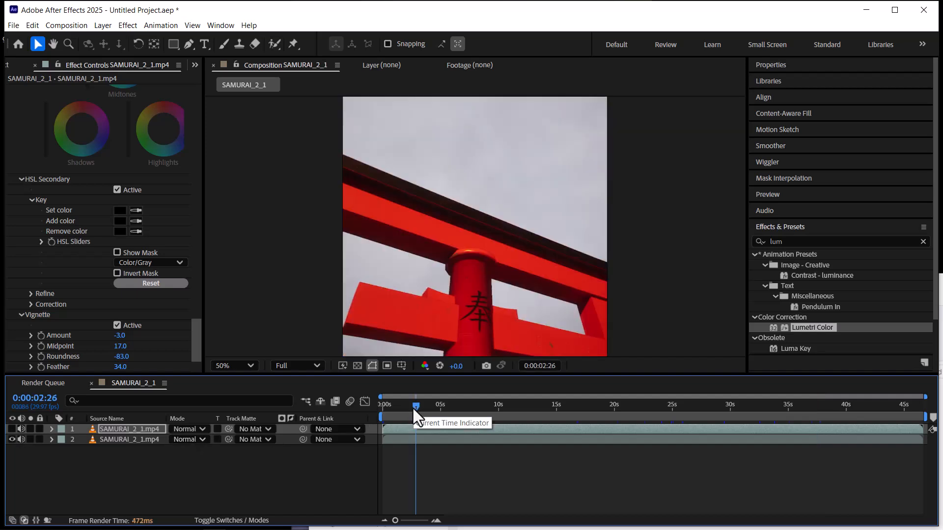
{"action": "left_click", "coordinate": [11, 428]}
{"action": "left_click", "coordinate": [10, 428]}
{"action": "left_click", "coordinate": [10, 428]}
{"action": "left_click", "coordinate": [9, 428]}
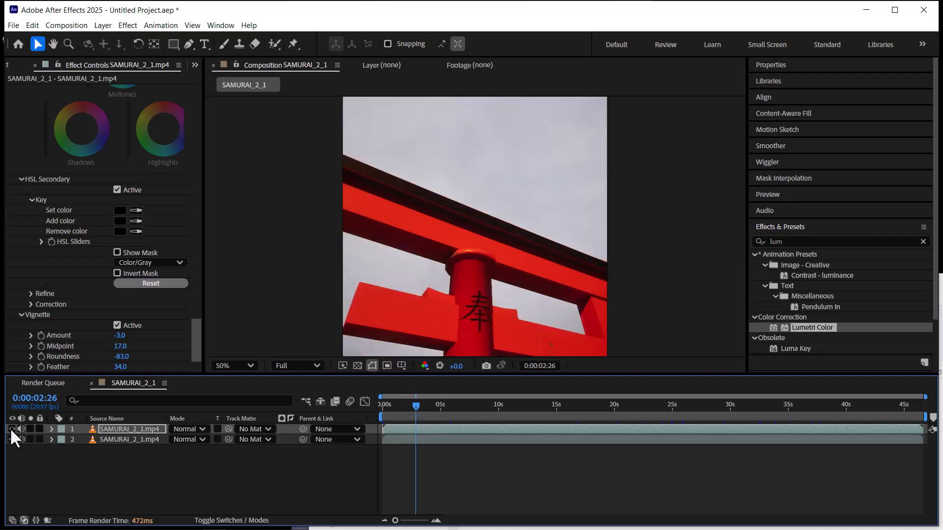
{"action": "left_click", "coordinate": [803, 405]}
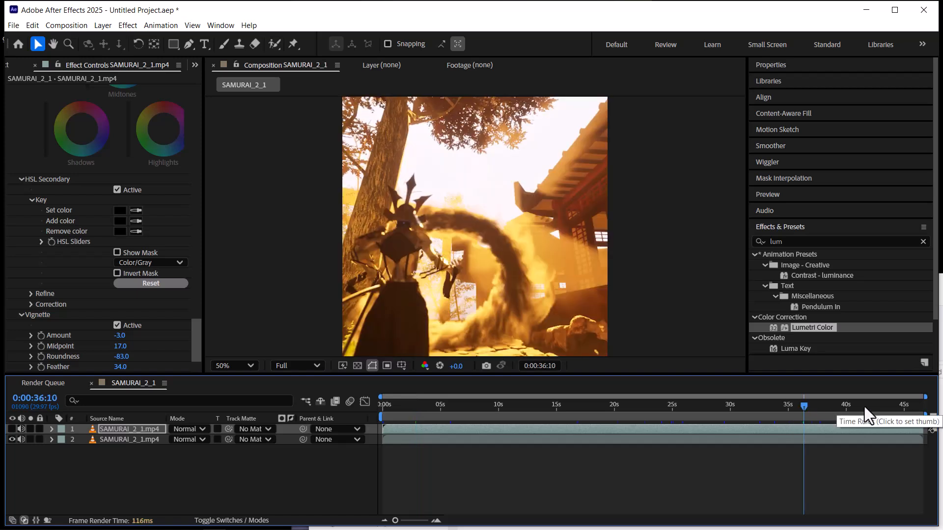
{"action": "left_click", "coordinate": [12, 428]}
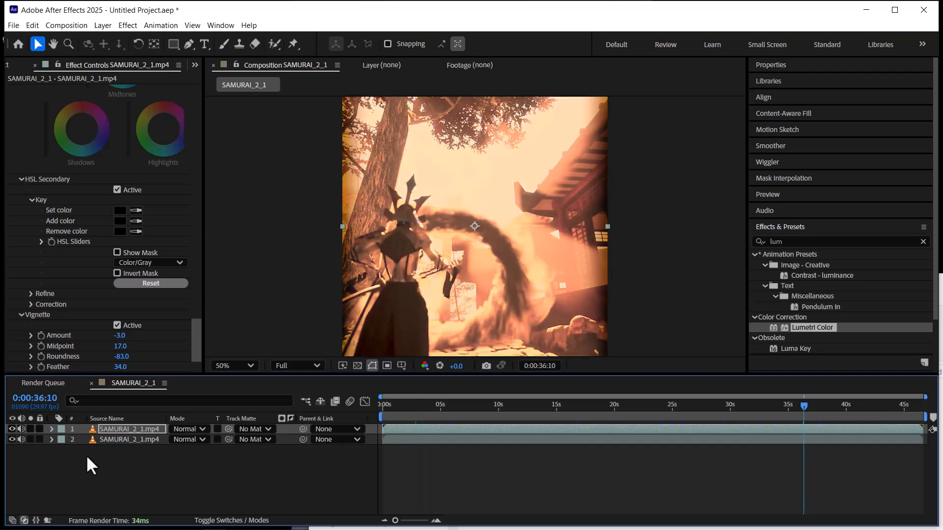
Step: Compare the image with the vignette off and on, and set its Midpoint to 49 and Roundness to -100
{"action": "left_click", "coordinate": [117, 325]}
{"action": "left_click", "coordinate": [117, 325]}
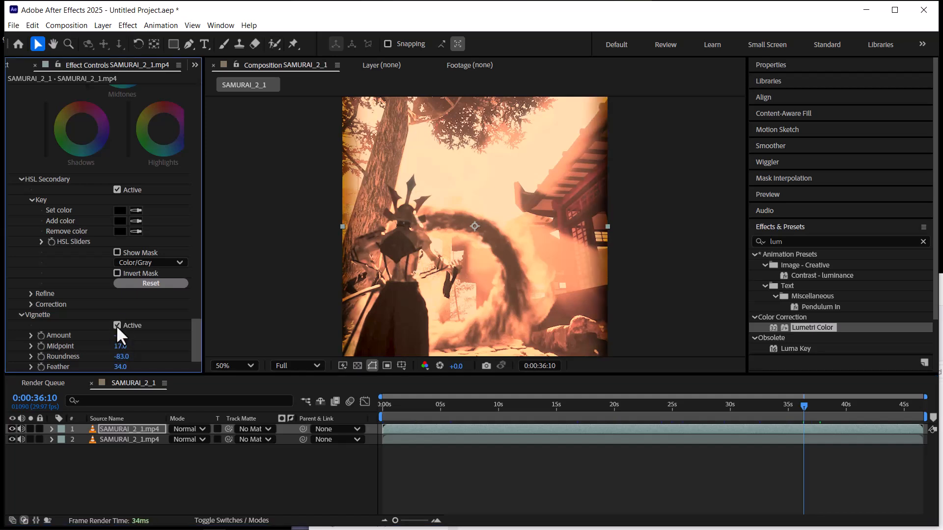
{"action": "left_click_drag", "start_coordinate": [123, 346], "coordinate": [77, 331]}
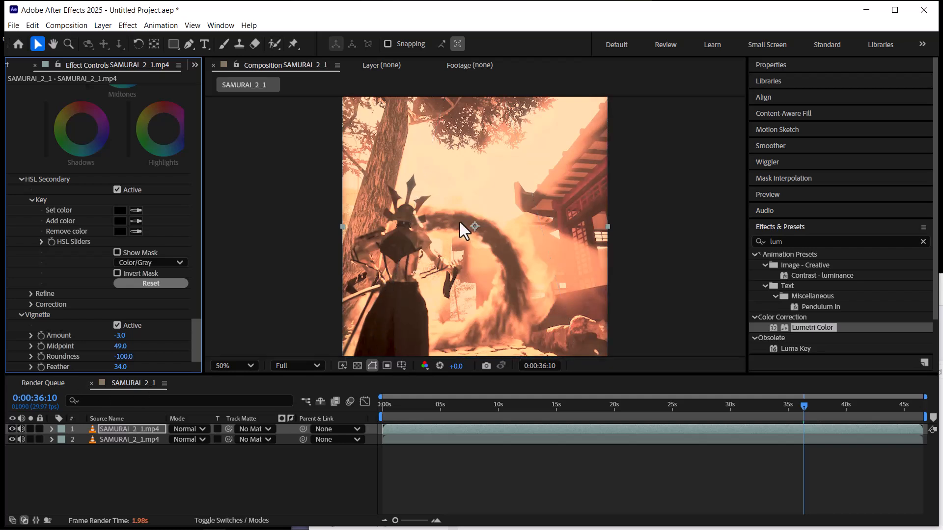
Step: Reactivate the Color Wheels adjustments for the whole frame
{"action": "scroll", "coordinate": [462, 226], "scroll_direction": "down", "scroll_amount": 2}
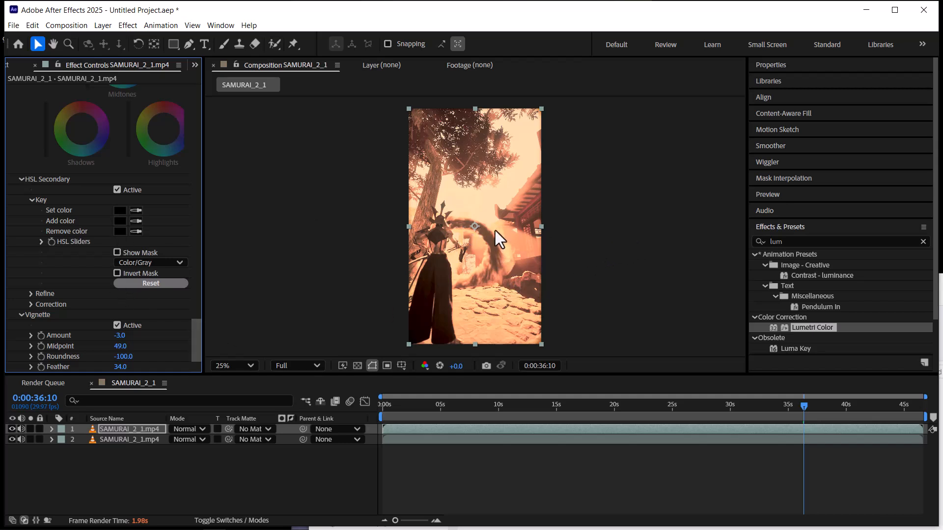
{"action": "left_click_drag", "start_coordinate": [496, 231], "coordinate": [496, 235]}
{"action": "scroll", "coordinate": [54, 284], "scroll_direction": "up", "scroll_amount": 10}
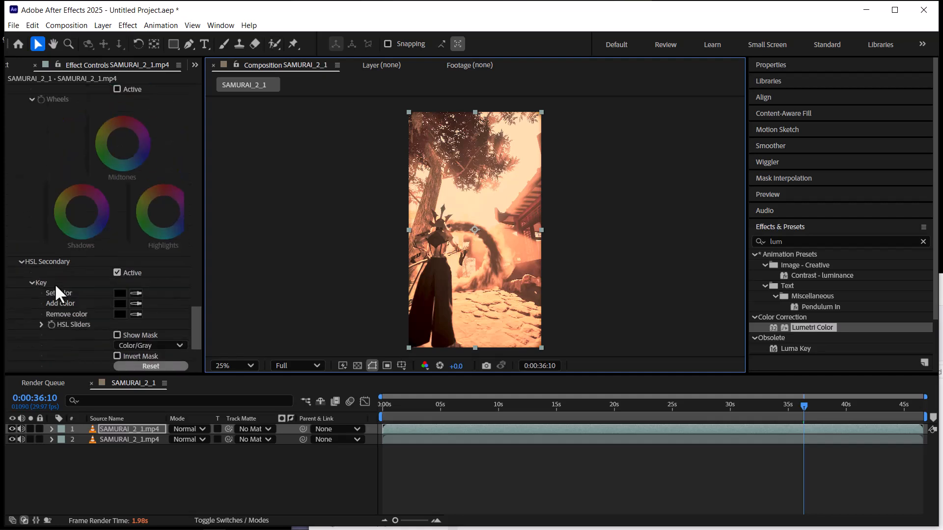
{"action": "scroll", "coordinate": [92, 268], "scroll_direction": "down", "scroll_amount": 3}
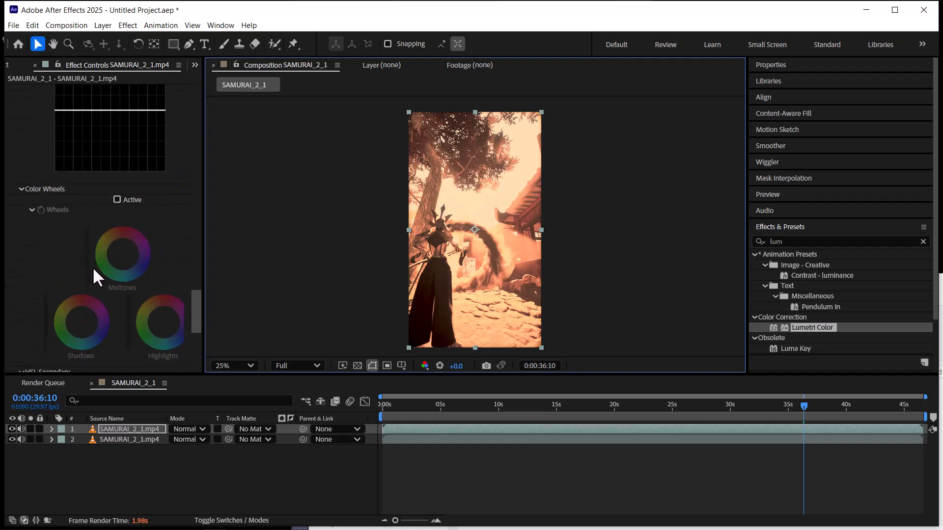
{"action": "left_click", "coordinate": [117, 200]}
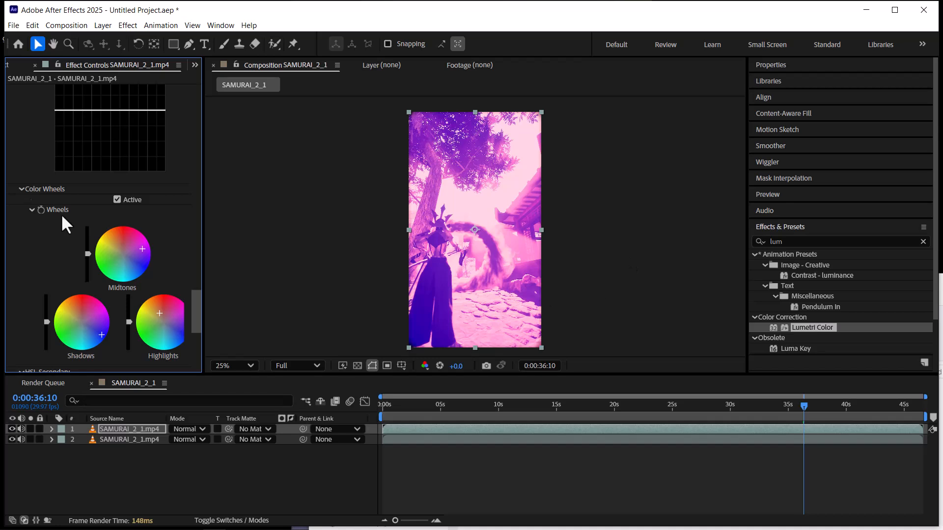
Step: Compare the finished grade with the original clip by hiding and showing the upper layer
{"action": "scroll", "coordinate": [98, 250], "scroll_direction": "up", "scroll_amount": 10}
{"action": "scroll", "coordinate": [111, 246], "scroll_direction": "up", "scroll_amount": 4}
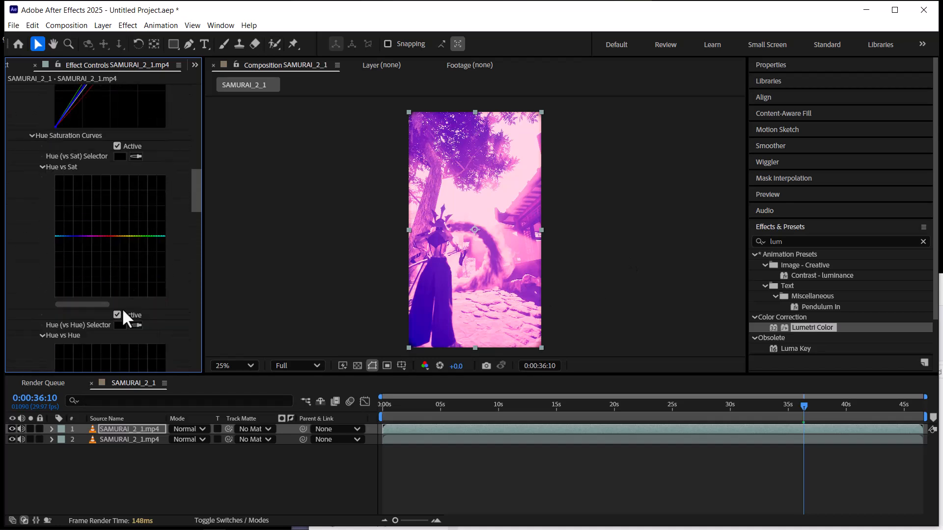
{"action": "left_click", "coordinate": [12, 428]}
{"action": "left_click", "coordinate": [12, 429]}
{"action": "left_click", "coordinate": [12, 429]}
{"action": "left_click", "coordinate": [12, 429]}
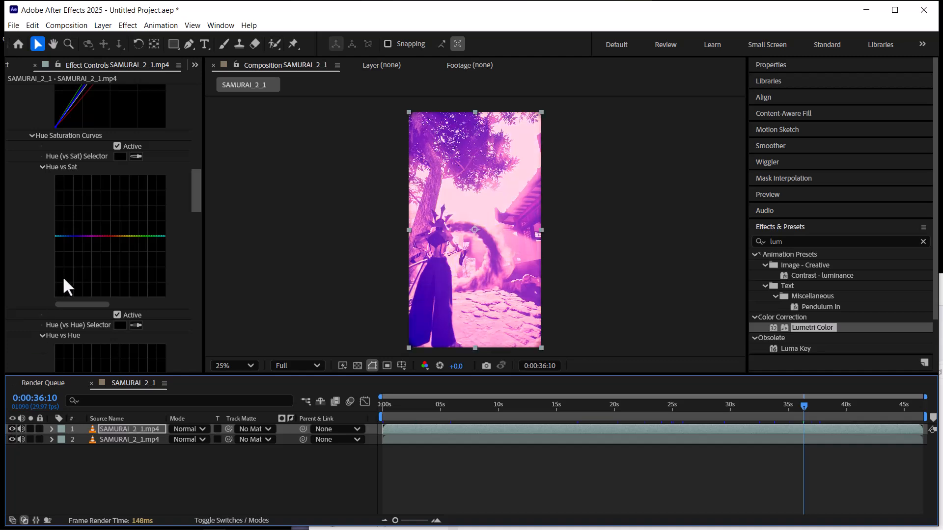
Step: Review the Color Wheels, Curves and Creative settings and inspect the graded image at several magnifications
{"action": "scroll", "coordinate": [66, 287], "scroll_direction": "down", "scroll_amount": 10}
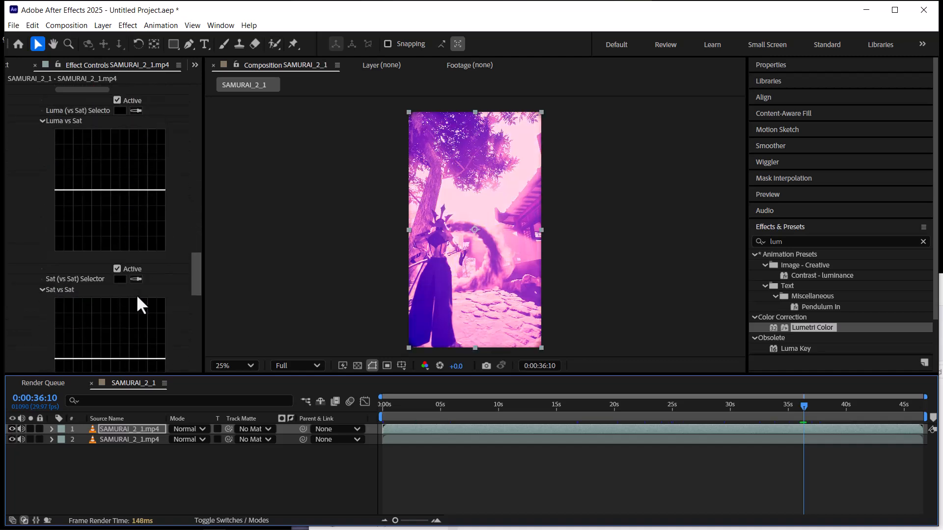
{"action": "scroll", "coordinate": [137, 307], "scroll_direction": "down", "scroll_amount": 5}
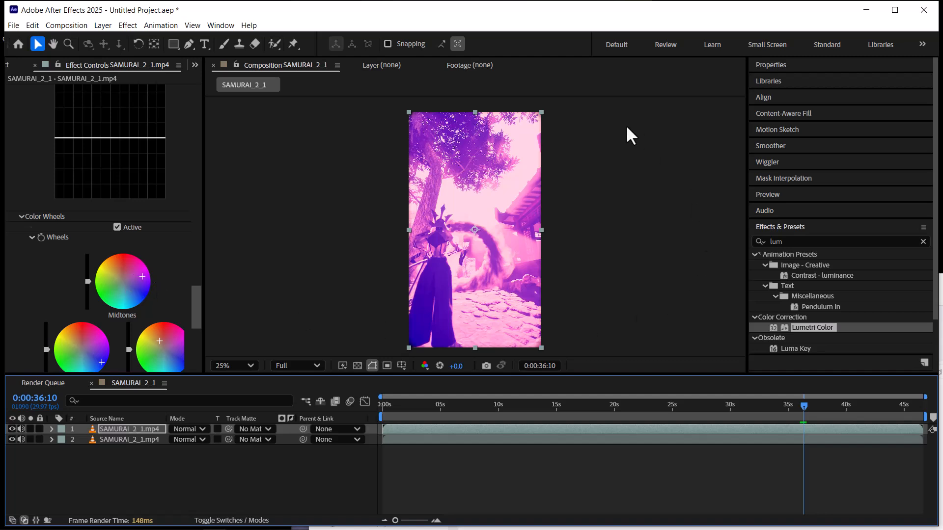
{"action": "scroll", "coordinate": [160, 266], "scroll_direction": "up", "scroll_amount": 15}
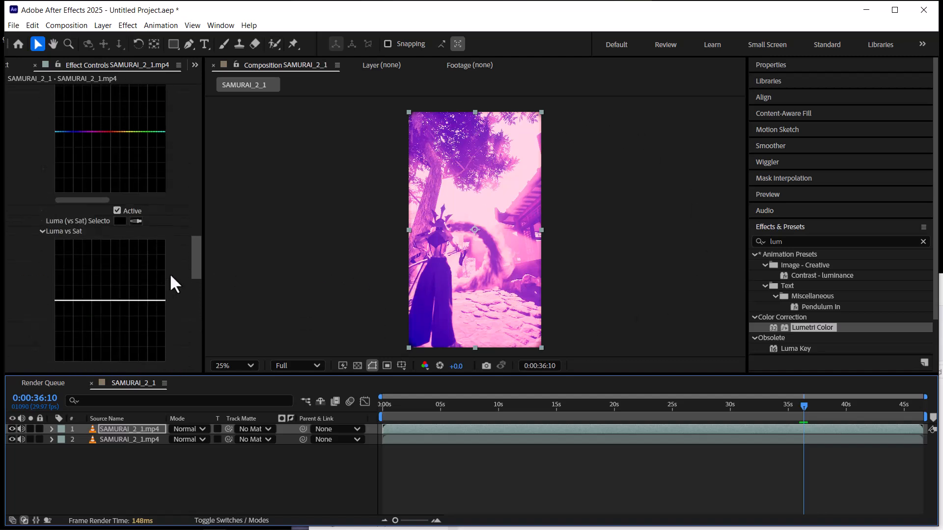
{"action": "scroll", "coordinate": [211, 208], "scroll_direction": "up", "scroll_amount": 6}
{"action": "scroll", "coordinate": [172, 208], "scroll_direction": "up", "scroll_amount": 5}
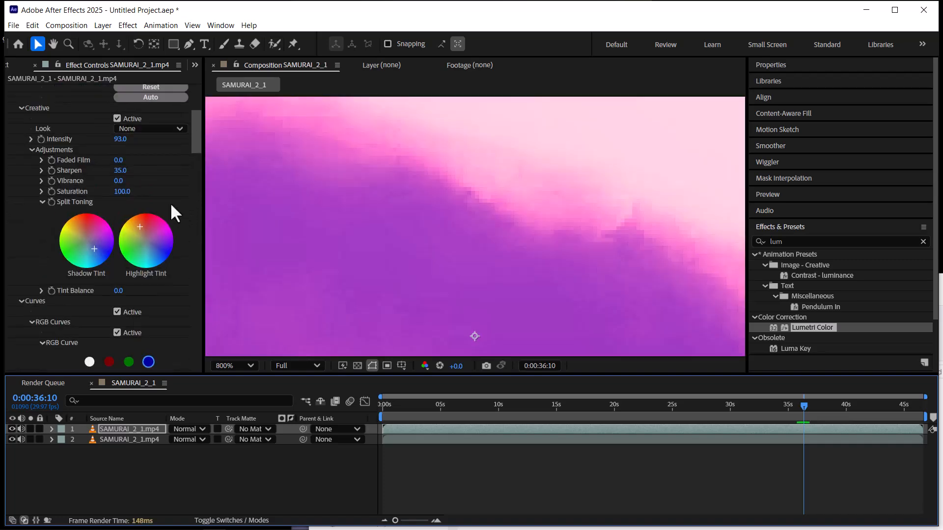
{"action": "scroll", "coordinate": [440, 296], "scroll_direction": "down", "scroll_amount": 5}
{"action": "scroll", "coordinate": [614, 270], "scroll_direction": "up", "scroll_amount": 3}
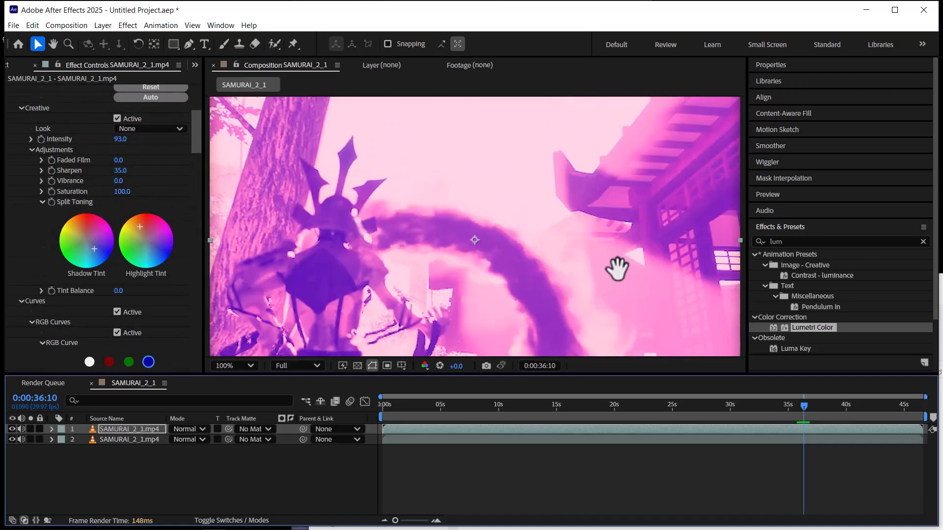
{"action": "scroll", "coordinate": [635, 253], "scroll_direction": "down", "scroll_amount": 3}
{"action": "left_click_drag", "start_coordinate": [637, 257], "coordinate": [649, 231]}
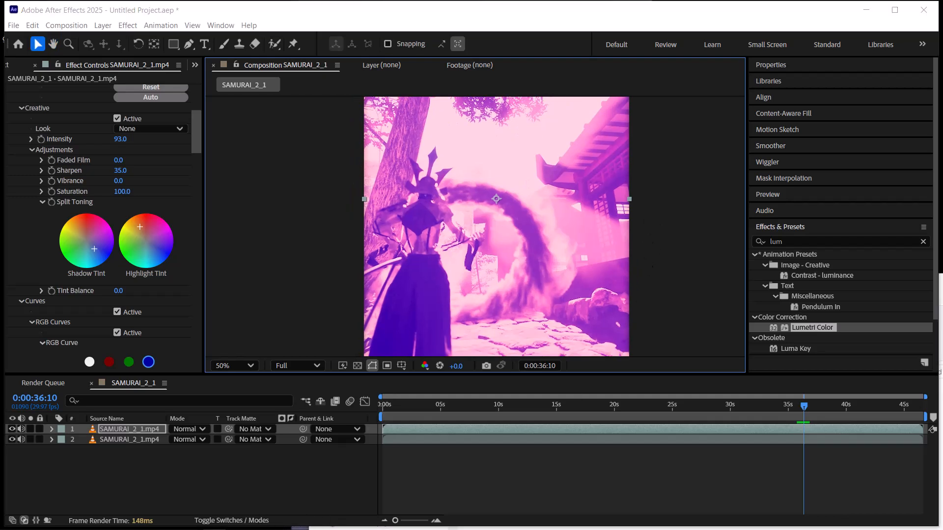
{"action": "key", "text": "super"}
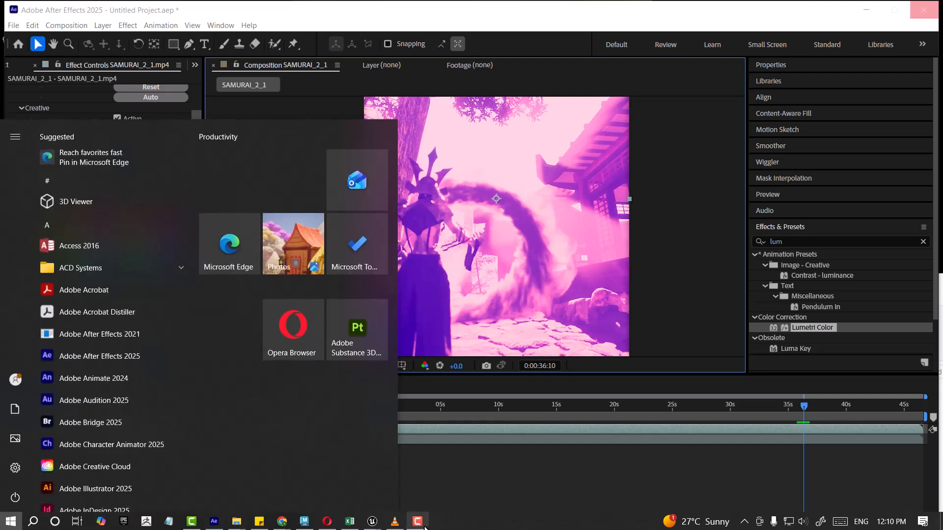
{"action": "mouse_move", "coordinate": [423, 526]}
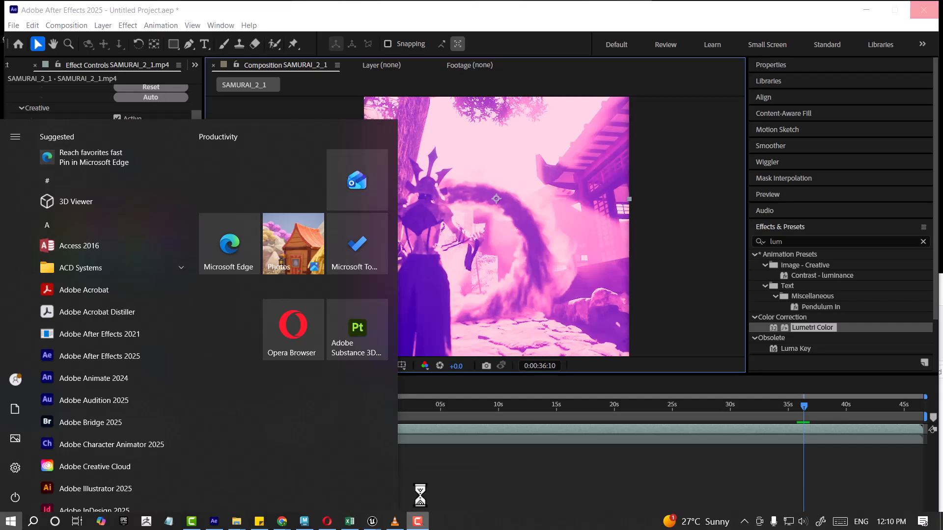